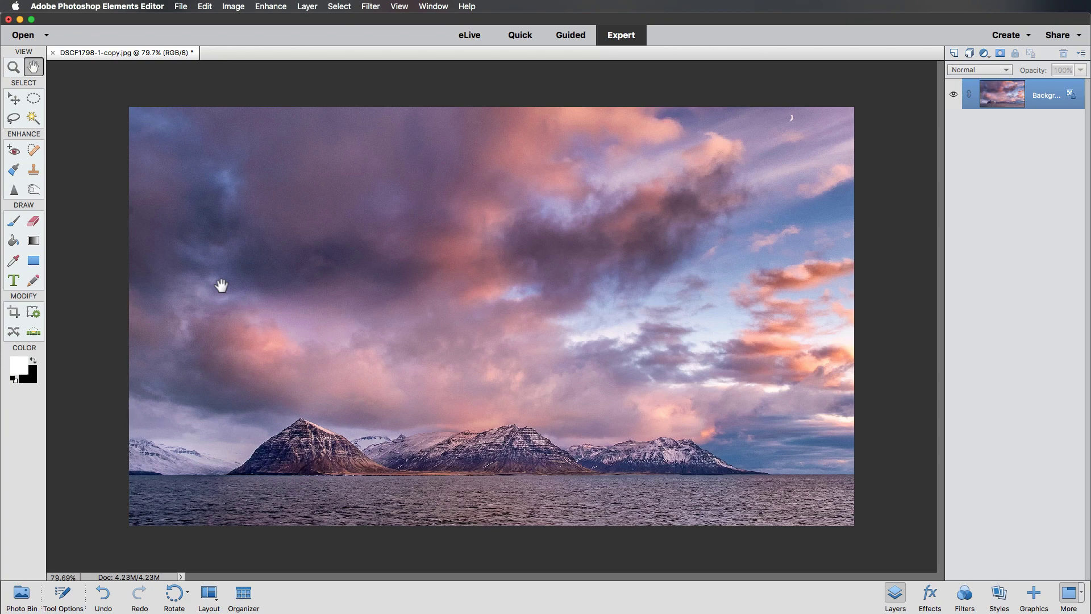
- Select the Type tool with black as foreground colour, showing its Arial Italic 45 pt settings
{"action": "left_click", "coordinate": [14, 280]}
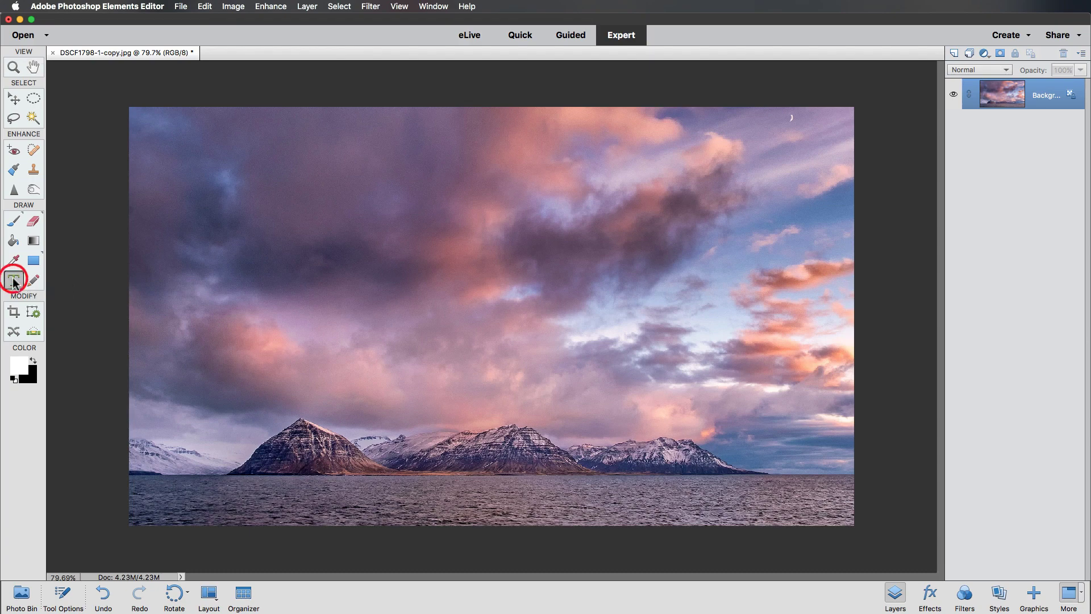
{"action": "left_click", "coordinate": [34, 358]}
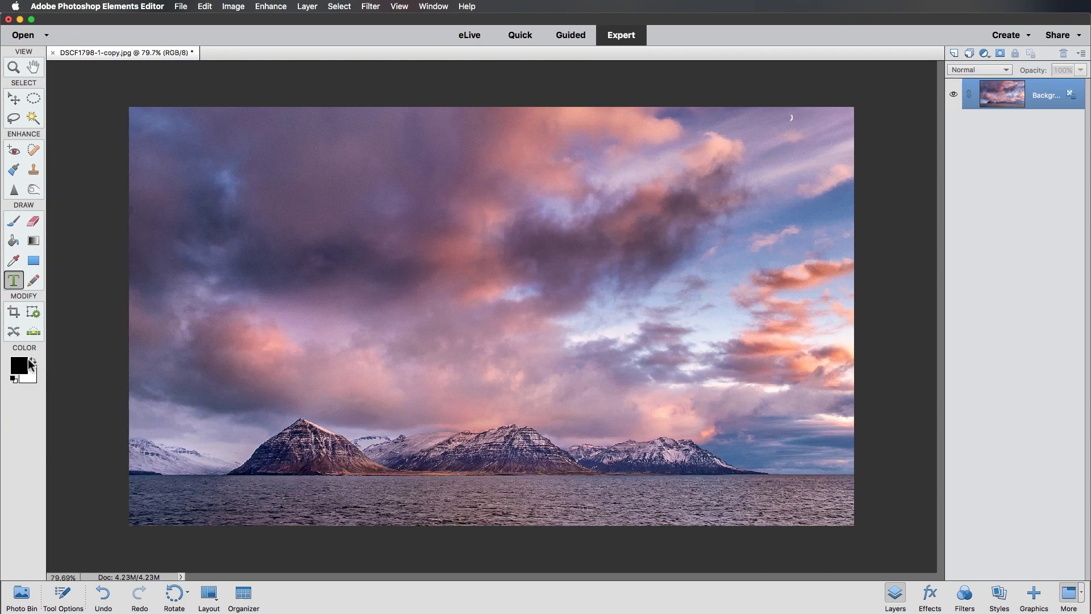
{"action": "left_click", "coordinate": [62, 594]}
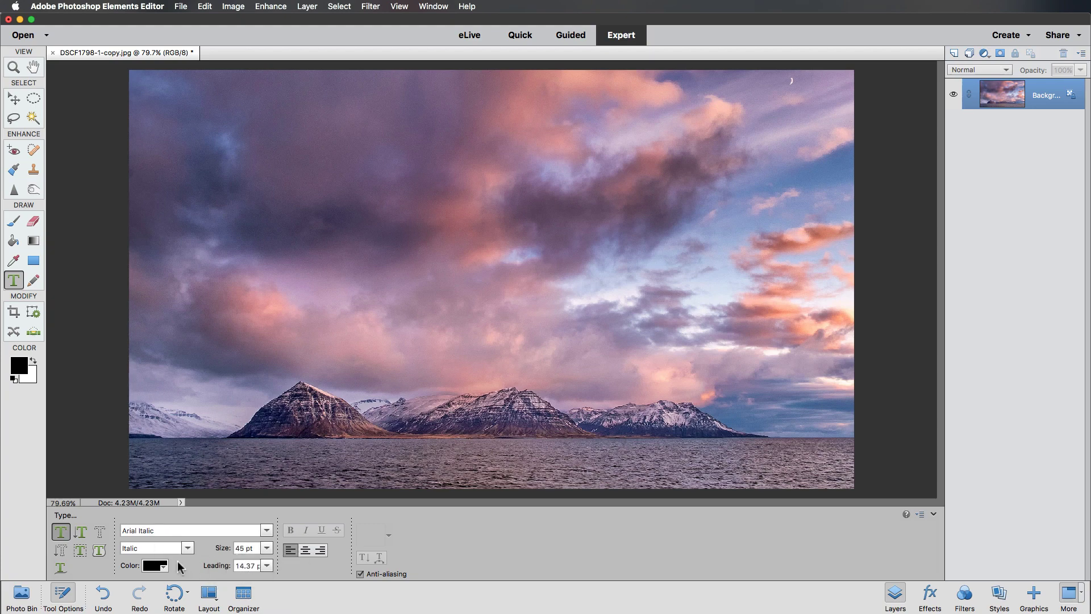
- Add the black text 'Images by David' on the sky right of centre and commit it
{"action": "left_click", "coordinate": [162, 570]}
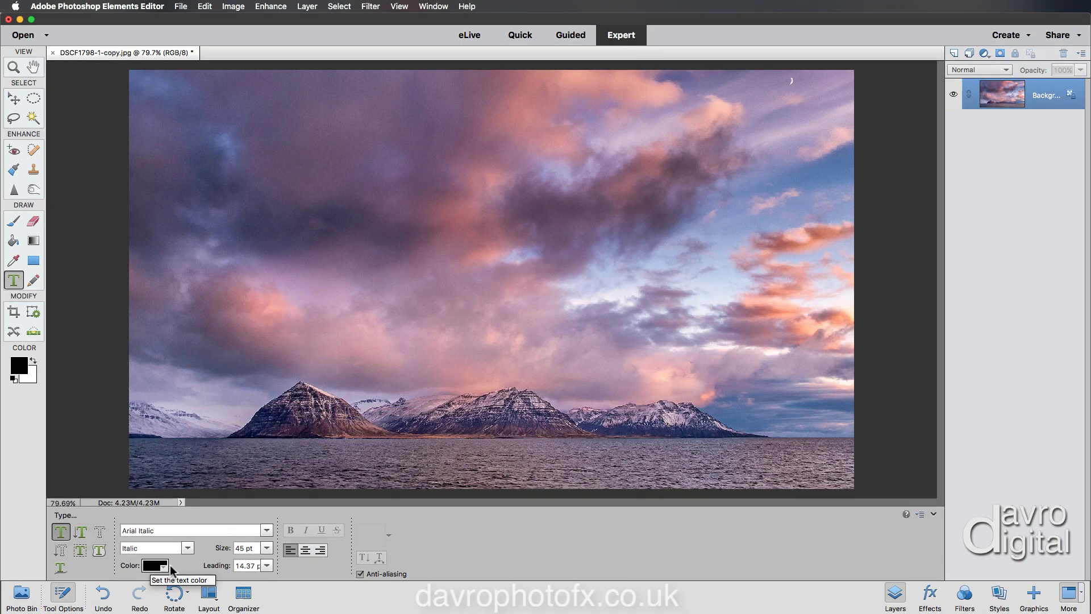
{"action": "left_click", "coordinate": [580, 272]}
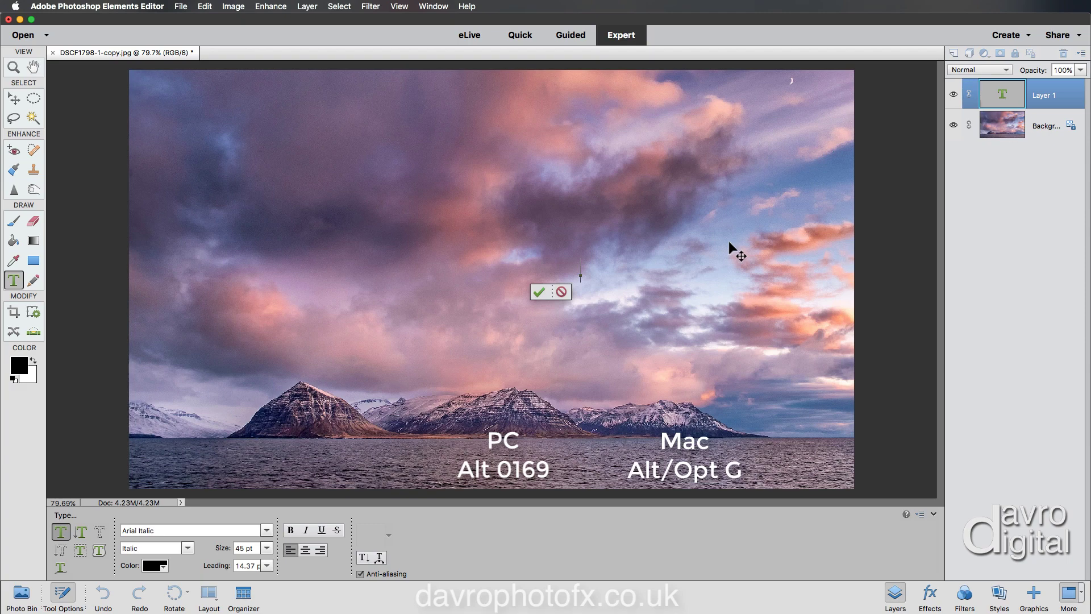
{"action": "type", "text": "Images by David"}
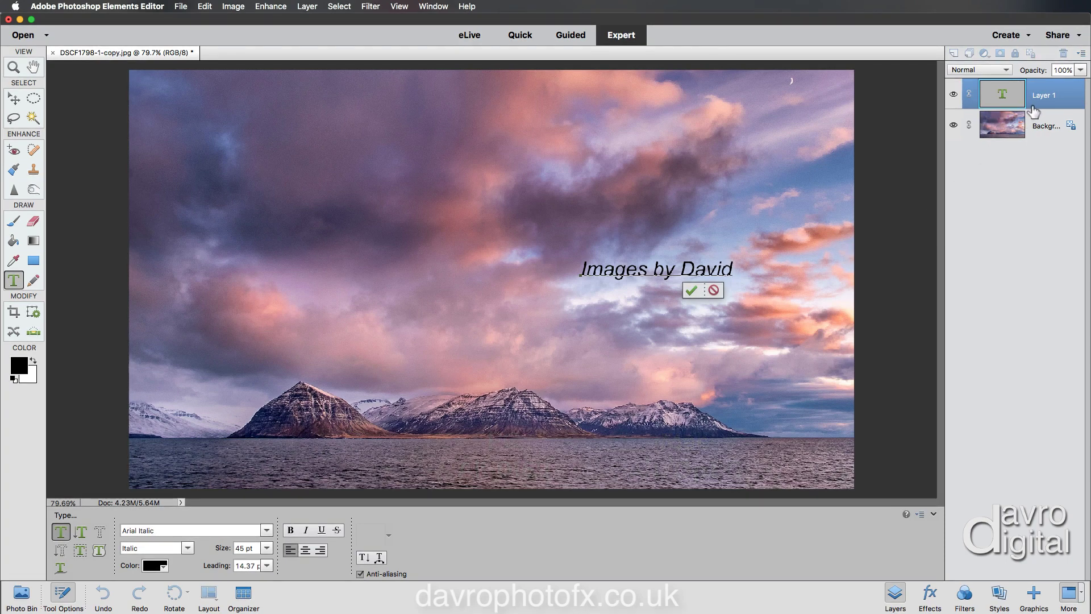
{"action": "left_click", "coordinate": [996, 91]}
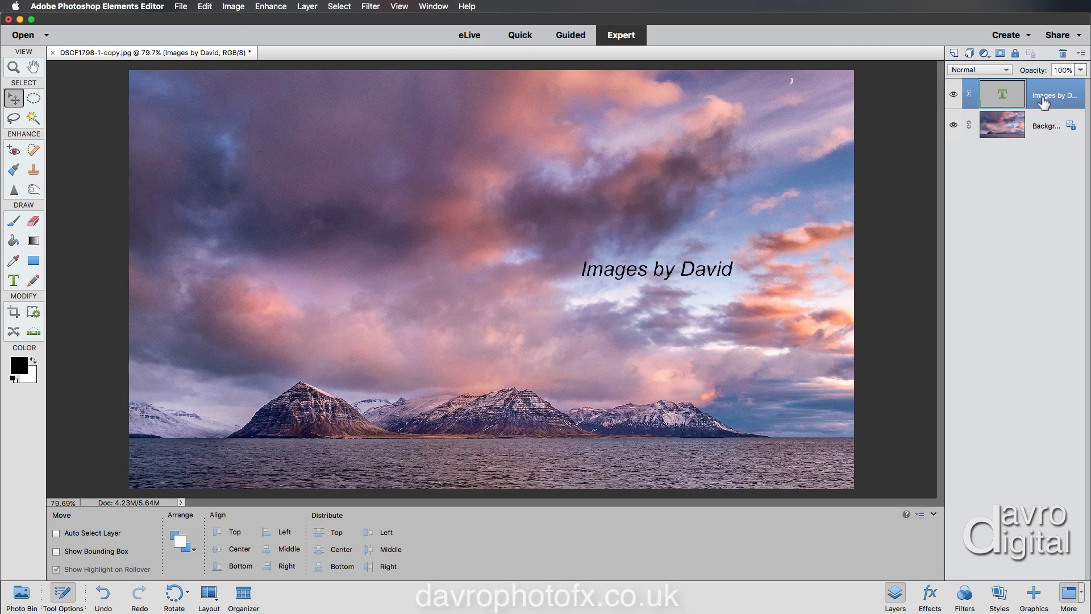
- Restyle the 'Images by David' text in the BlairMdITC TT Medium font
{"action": "double_click", "coordinate": [1003, 95]}
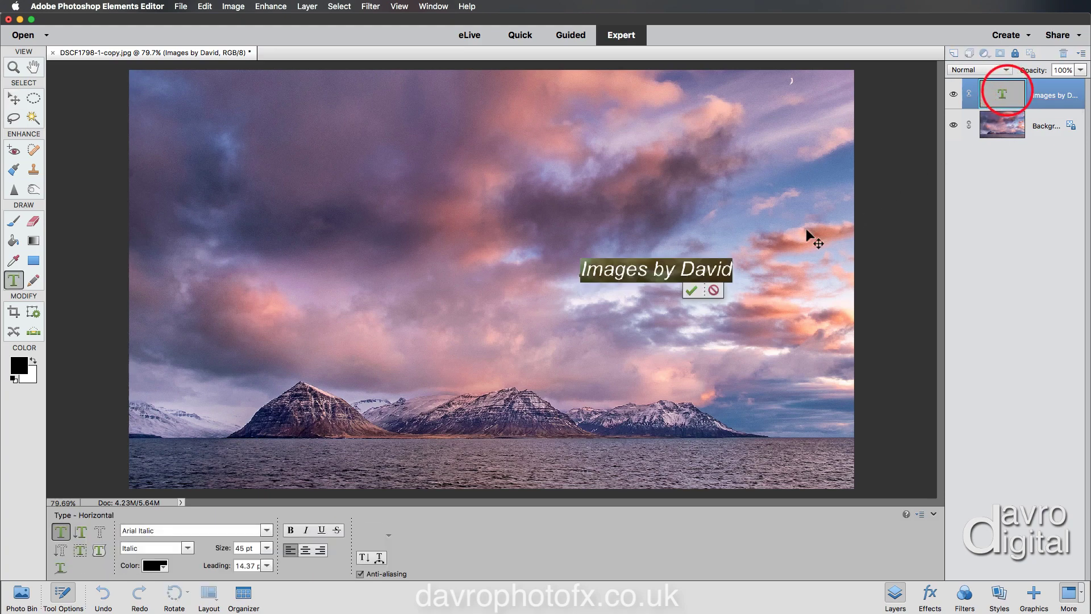
{"action": "left_click", "coordinate": [266, 531]}
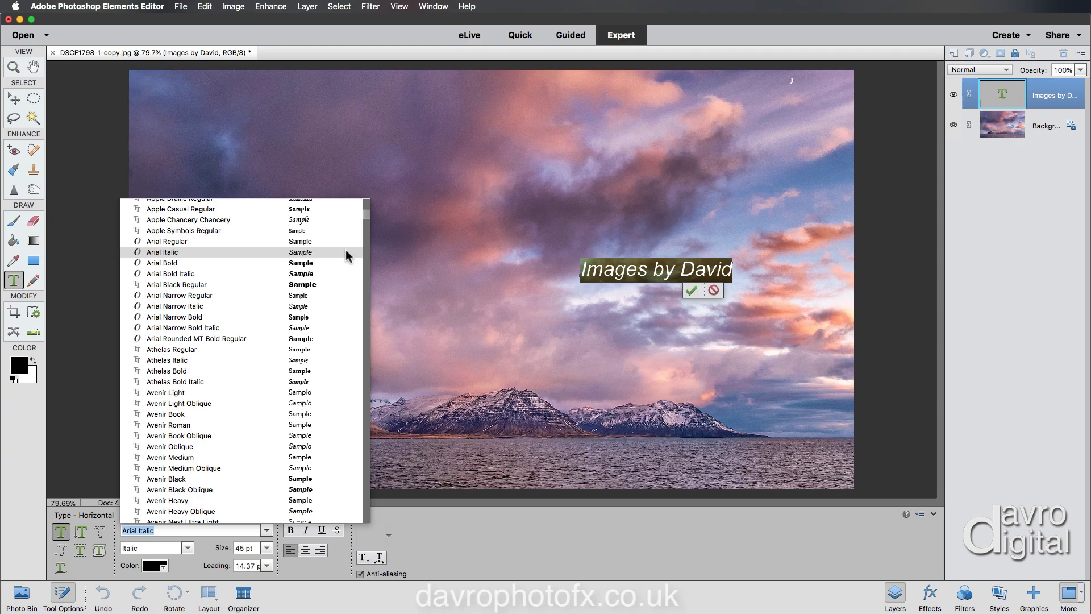
{"action": "scroll", "coordinate": [346, 252], "scroll_direction": "down", "scroll_amount": 15}
{"action": "scroll", "coordinate": [346, 256], "scroll_direction": "down", "scroll_amount": 6}
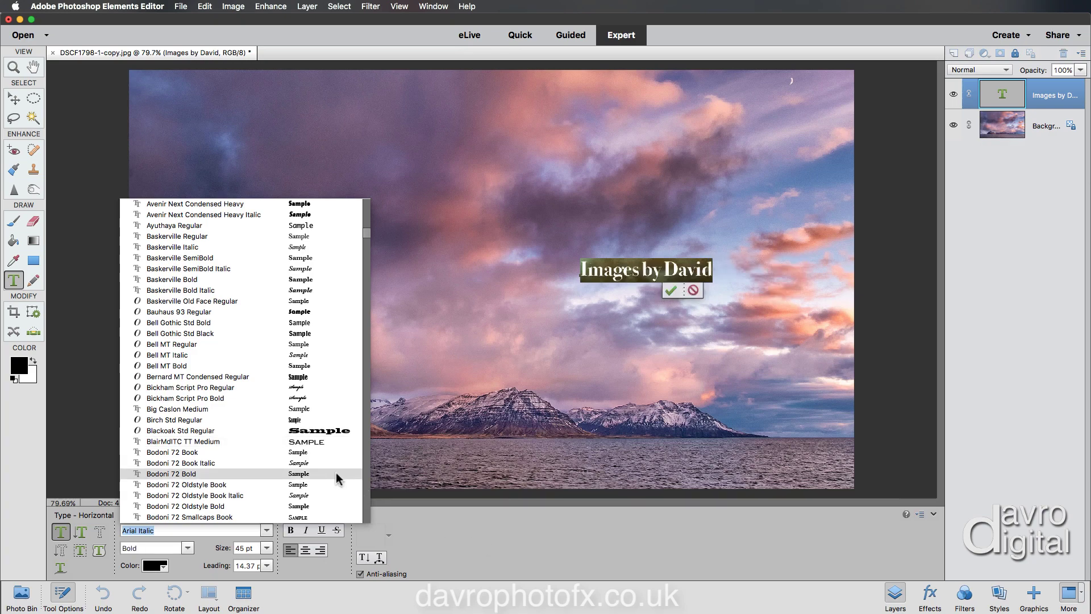
{"action": "left_click", "coordinate": [309, 442]}
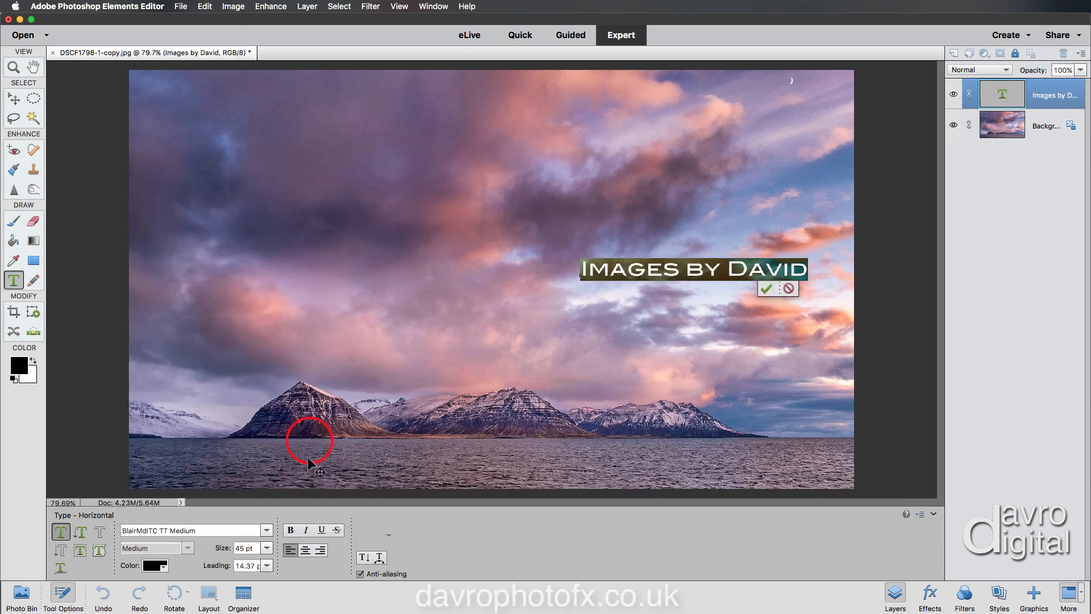
- Preview the next few fonts, up to Book Antiqua Bold Italic, then enter 'lu' to show the Lucida fonts
{"action": "left_click", "coordinate": [209, 529]}
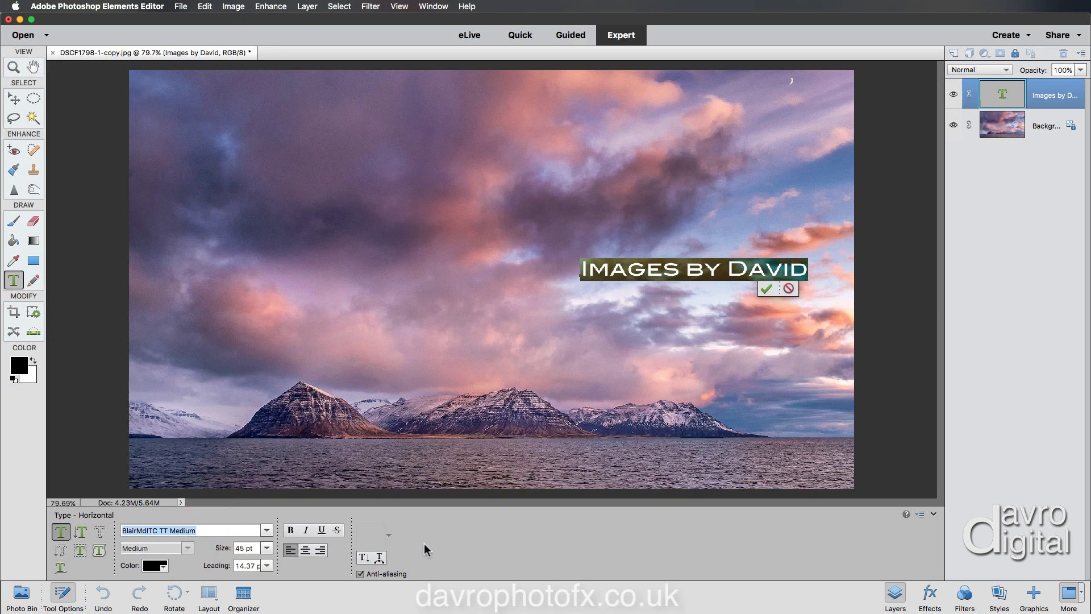
{"action": "key", "text": "Down"}
{"action": "key", "text": "Down"}
{"action": "key", "text": "Down"}
{"action": "key", "text": "Down"}
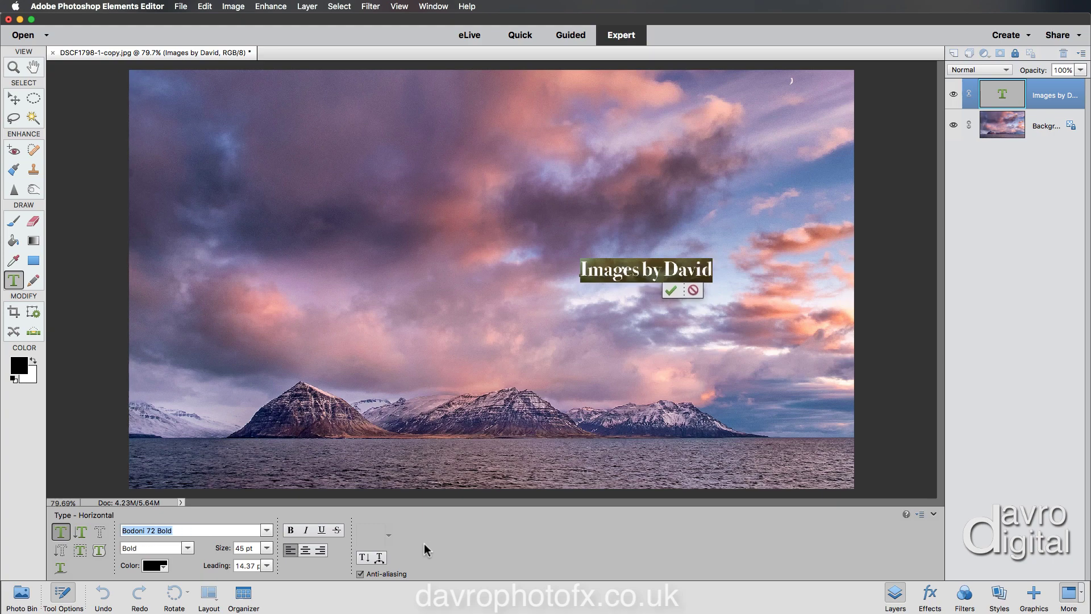
{"action": "key", "text": "Down"}
{"action": "key", "text": "Down"}
{"action": "key", "text": "Down"}
{"action": "key", "text": "Down"}
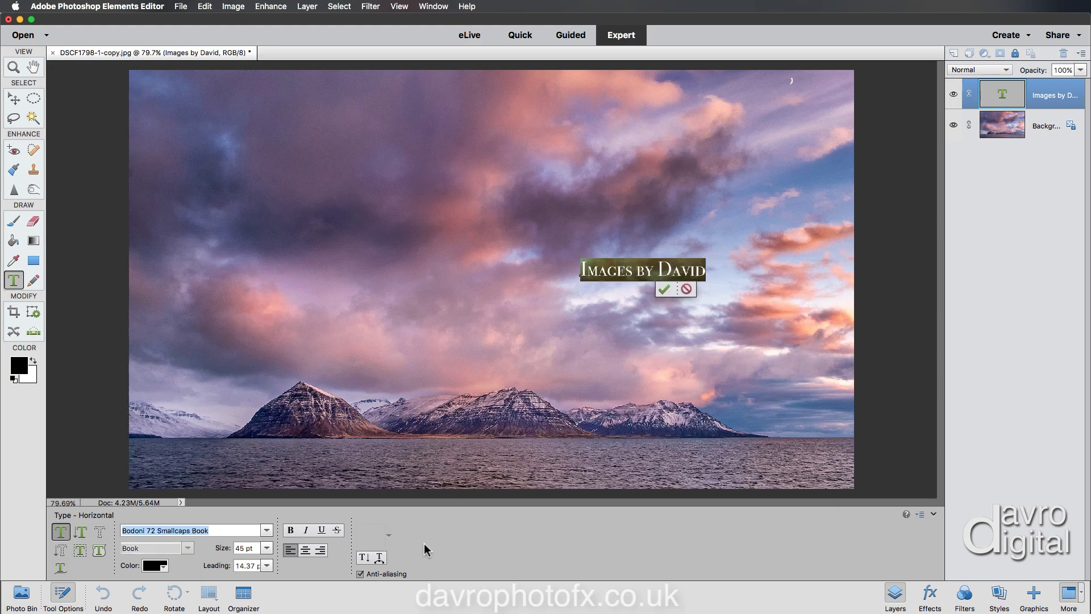
{"action": "key", "text": "Down"}
{"action": "key", "text": "Down"}
{"action": "key", "text": "Down"}
{"action": "key", "text": "Down"}
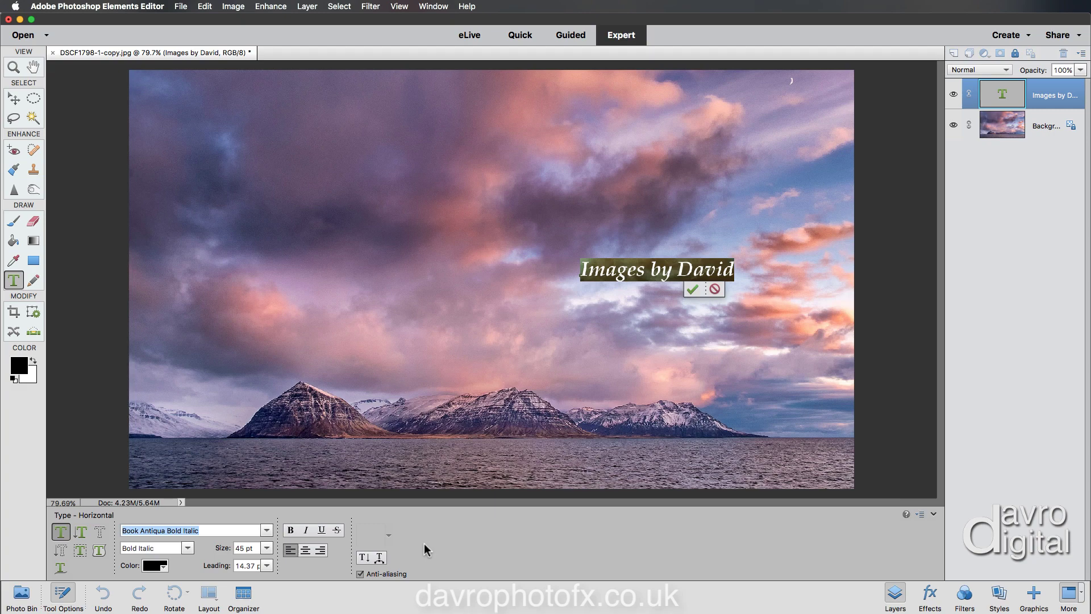
{"action": "type", "text": "lu"}
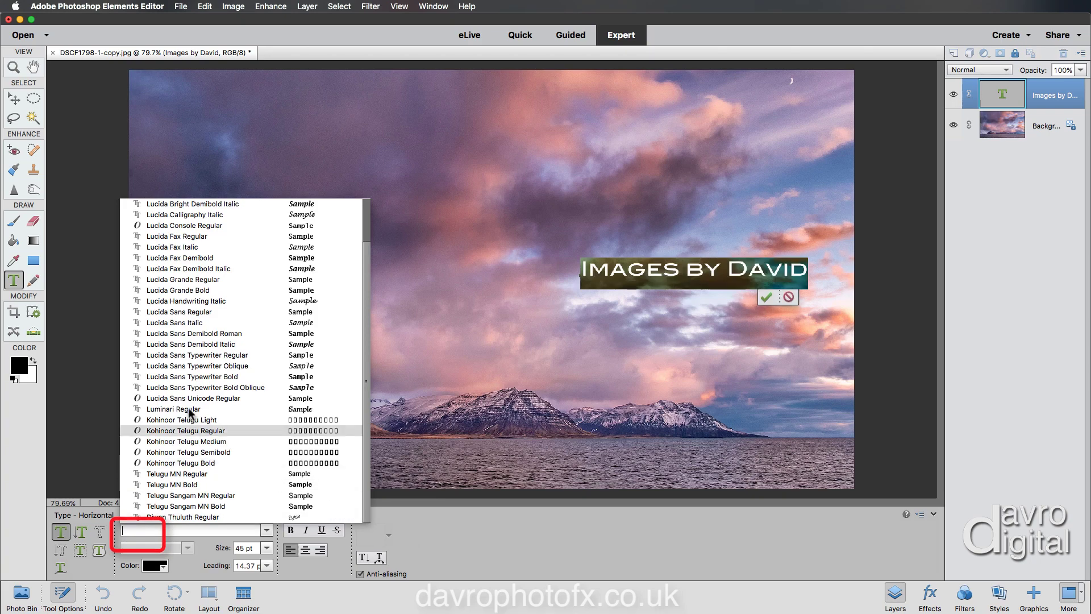
- Set the text to Lucida Handwriting Italic at 72 pt, move it left over the sky, and commit
{"action": "left_click", "coordinate": [172, 300]}
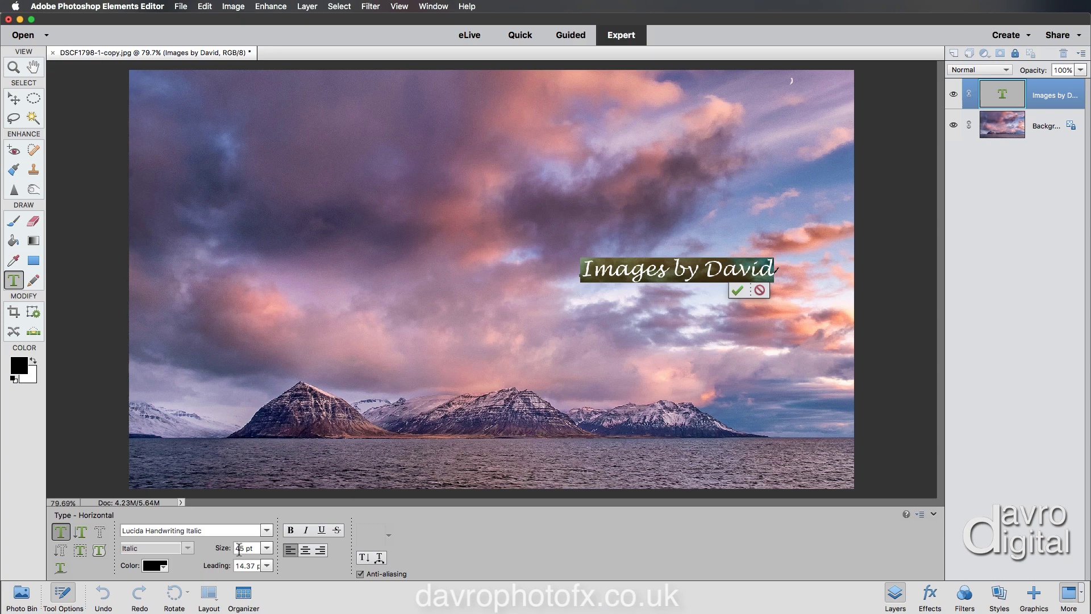
{"action": "left_click", "coordinate": [267, 549]}
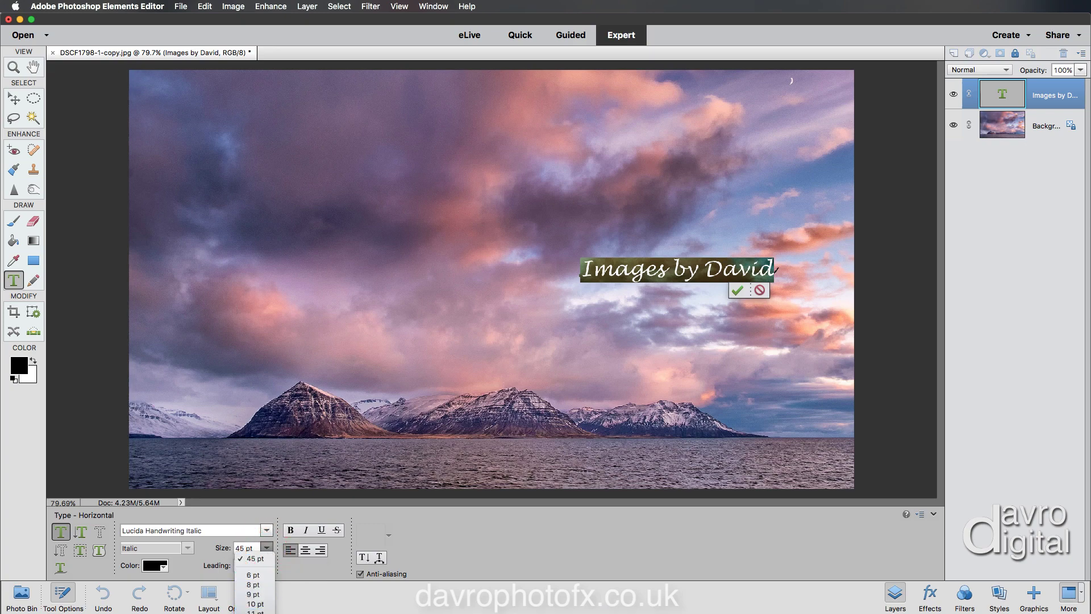
{"action": "left_click", "coordinate": [255, 605]}
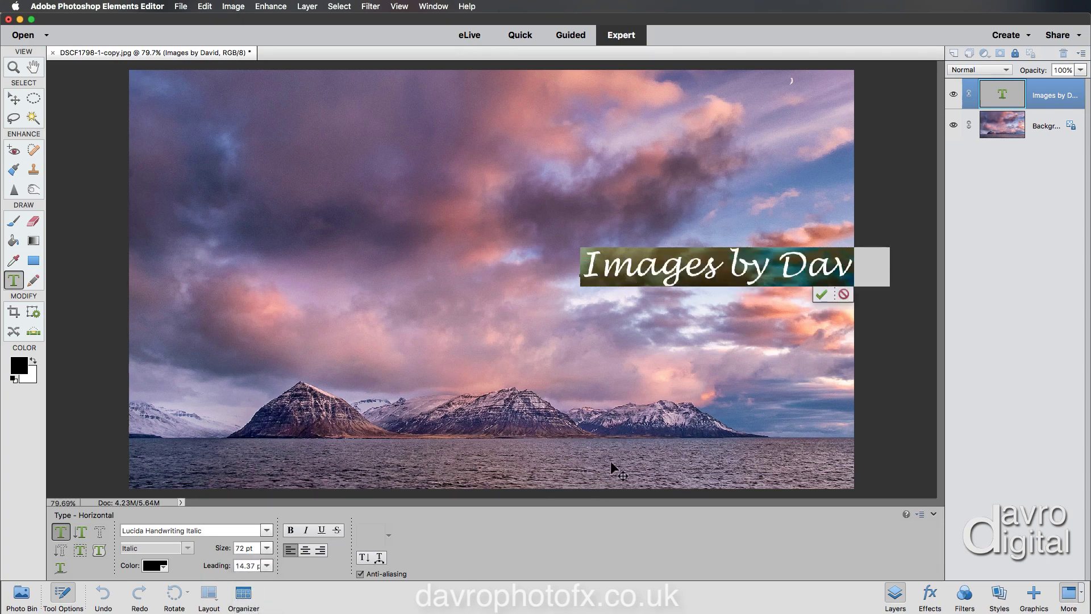
{"action": "left_click_drag", "start_coordinate": [667, 333], "coordinate": [256, 322]}
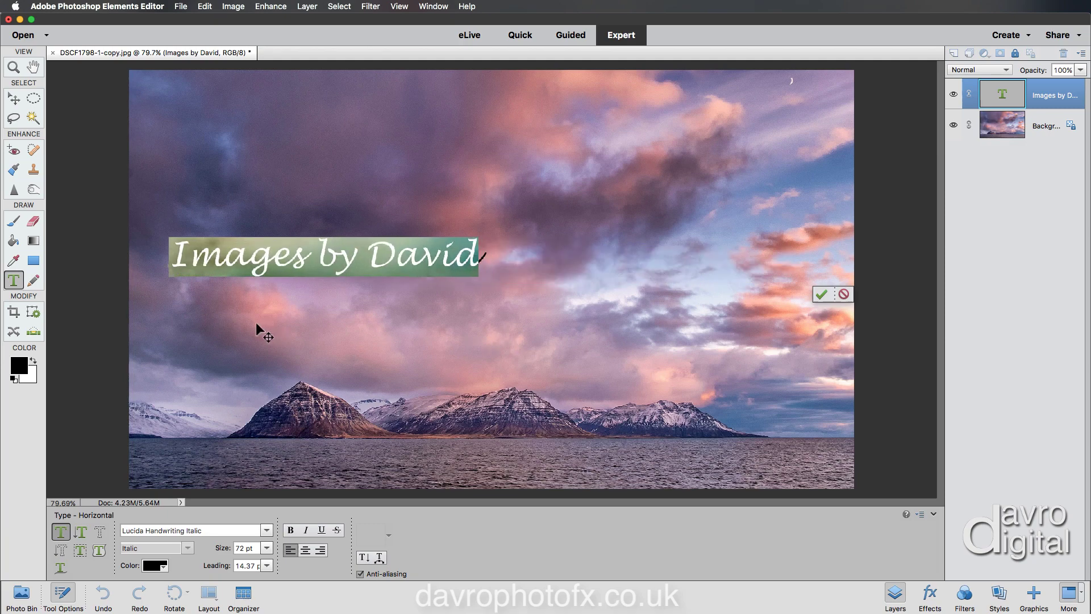
{"action": "key", "text": "ctrl+Return"}
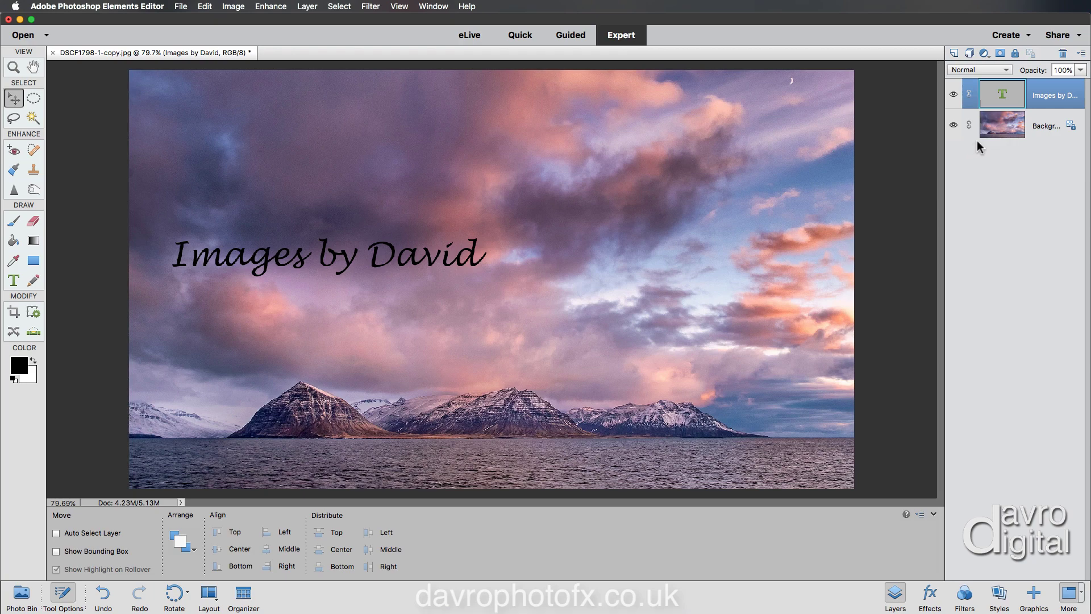
- Hide the photo layer and scale the text up to about 156.78 pt so it spans the canvas
{"action": "left_click", "coordinate": [954, 125]}
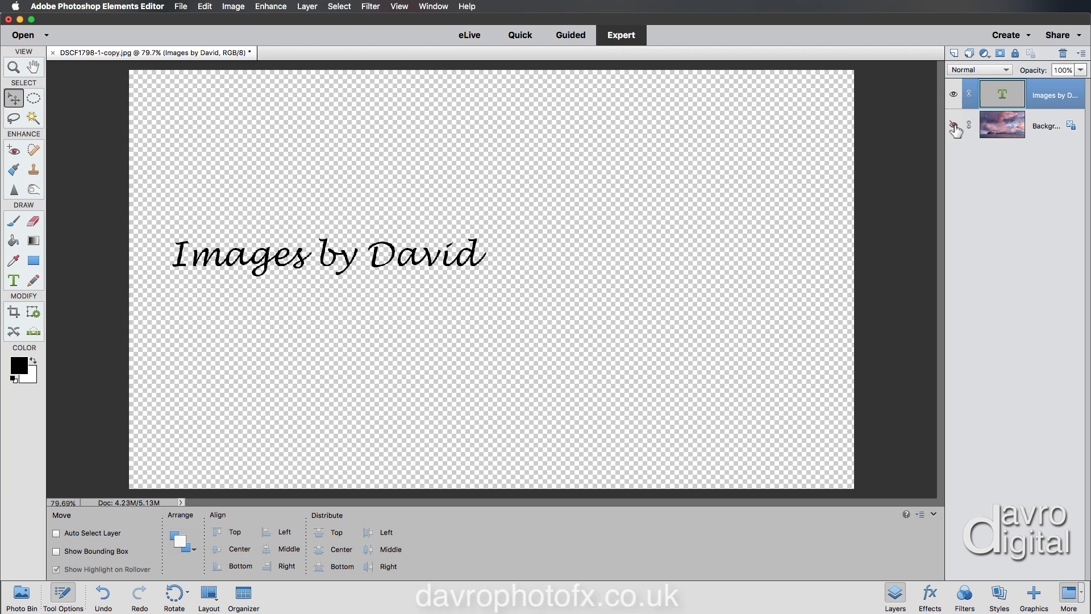
{"action": "double_click", "coordinate": [1001, 93]}
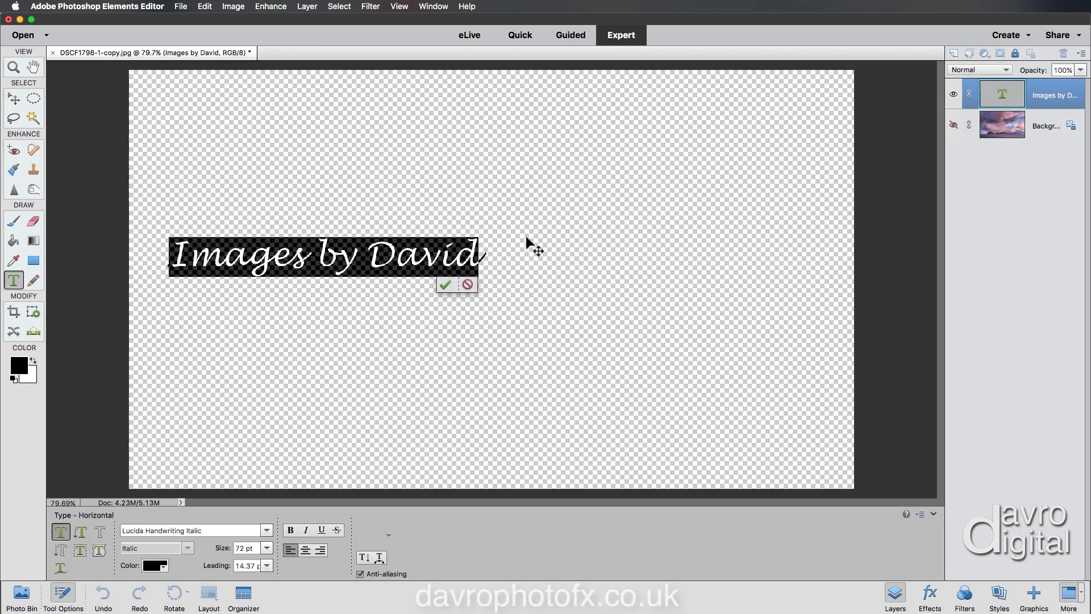
{"action": "left_click", "coordinate": [221, 547]}
{"action": "left_click_drag", "start_coordinate": [221, 549], "coordinate": [249, 548]}
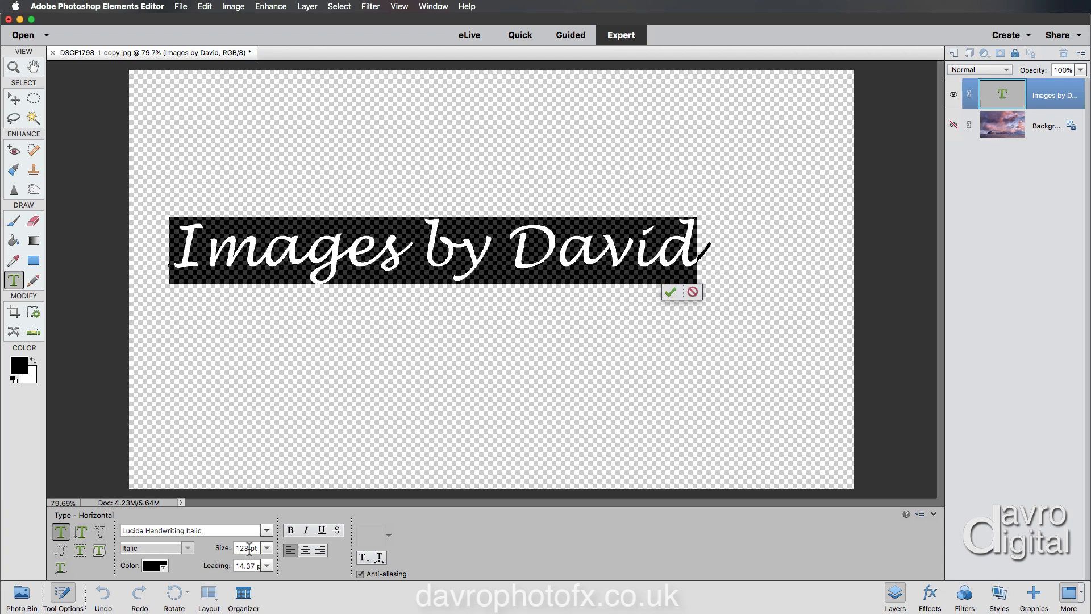
{"action": "left_click_drag", "start_coordinate": [248, 548], "coordinate": [251, 553]}
{"action": "left_click_drag", "start_coordinate": [711, 283], "coordinate": [837, 325]}
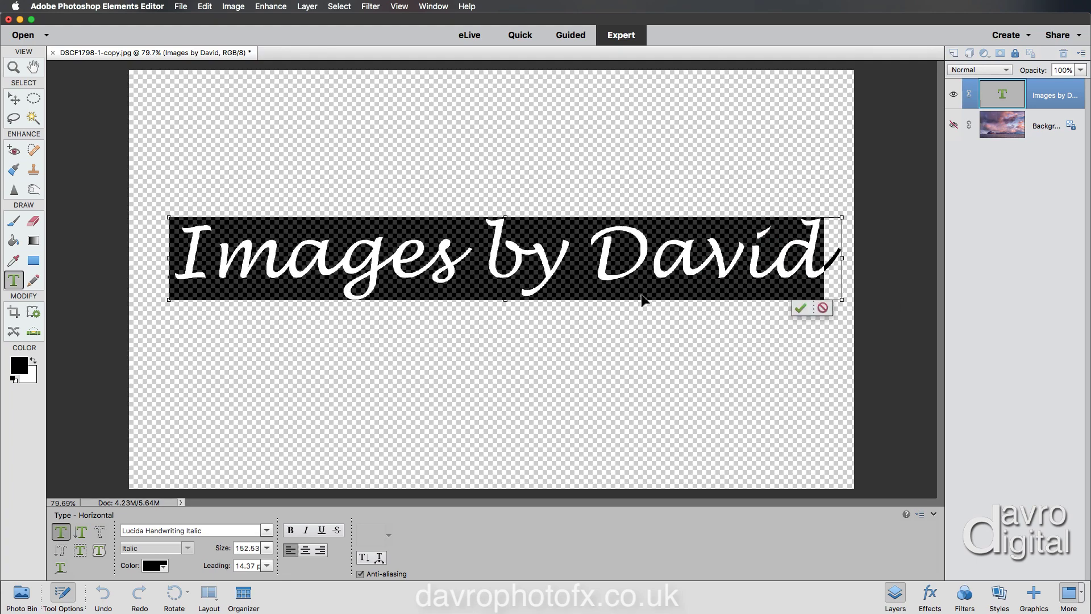
{"action": "left_click_drag", "start_coordinate": [580, 256], "coordinate": [557, 259]}
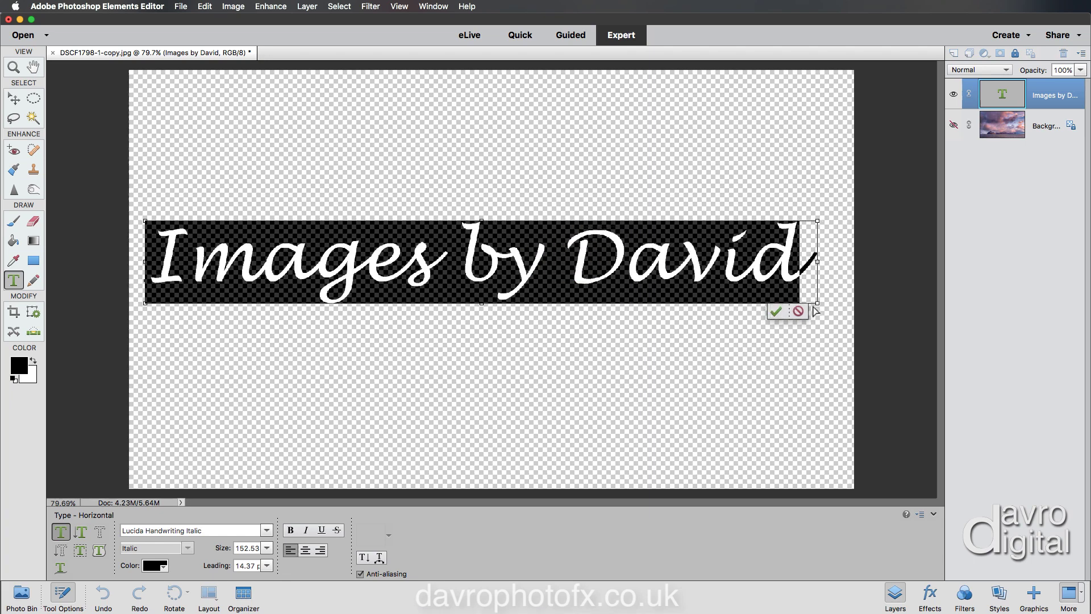
{"action": "left_click_drag", "start_coordinate": [818, 302], "coordinate": [830, 305]}
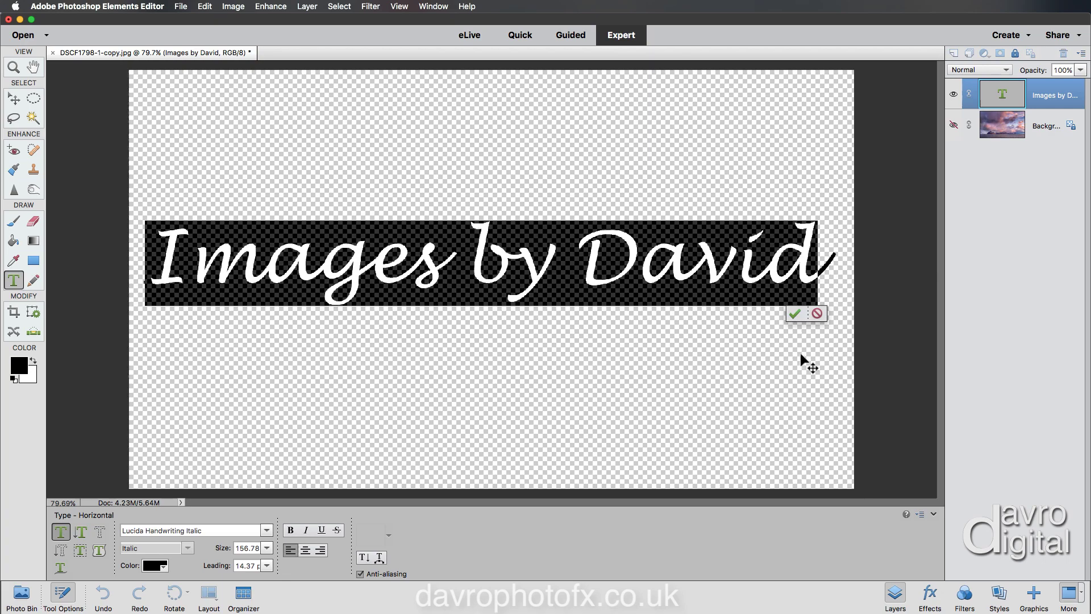
- Commit the enlarged text, then restyle 'David' in Bickham Script Pro Regular at about 372.79 pt
{"action": "left_click", "coordinate": [793, 336]}
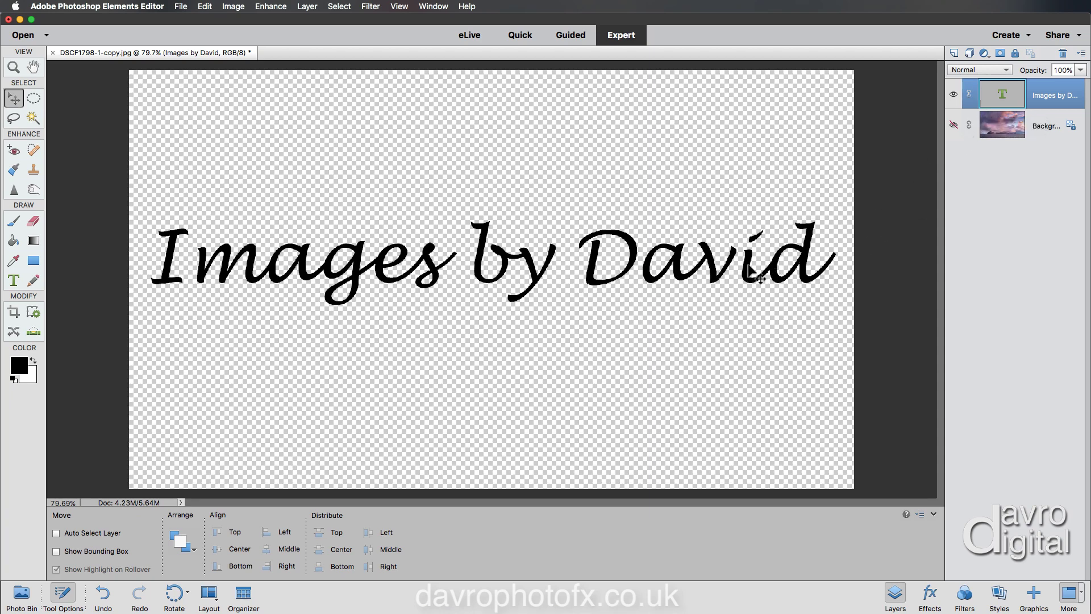
{"action": "double_click", "coordinate": [1001, 98]}
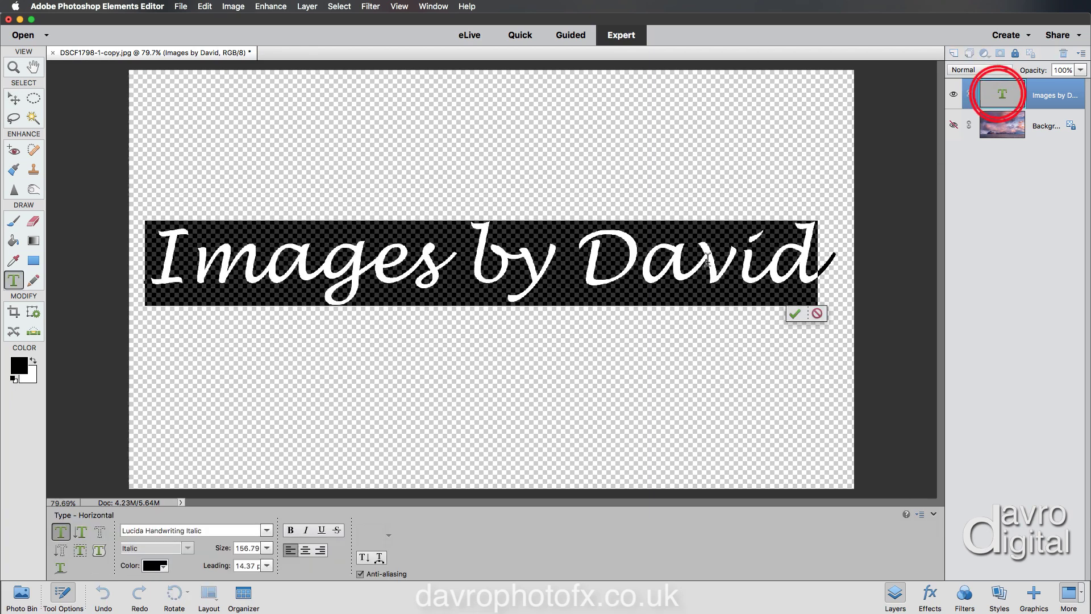
{"action": "left_click_drag", "start_coordinate": [573, 255], "coordinate": [817, 264]}
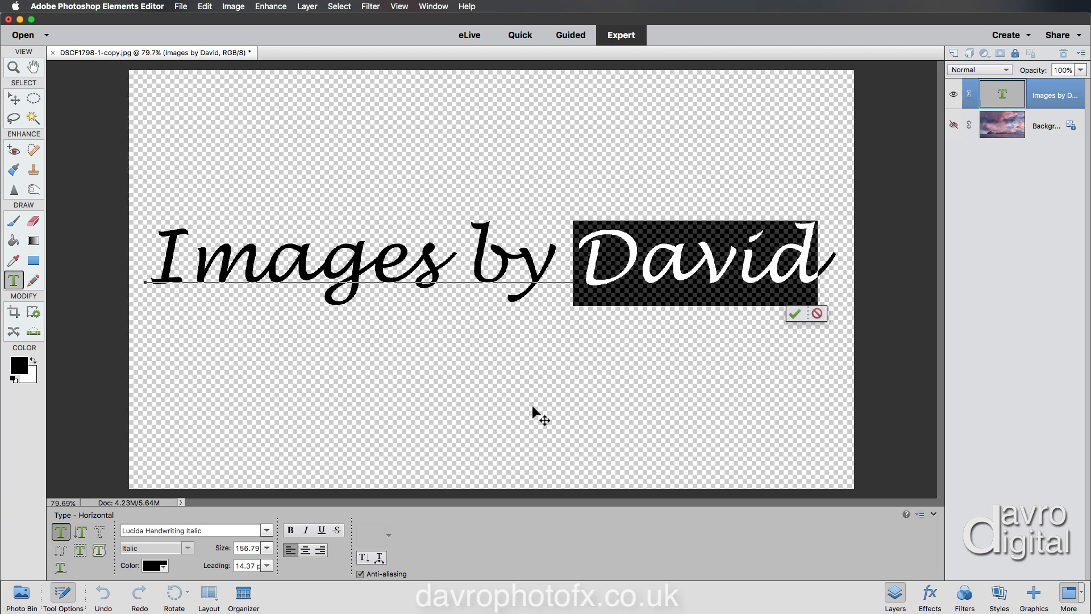
{"action": "left_click", "coordinate": [221, 530]}
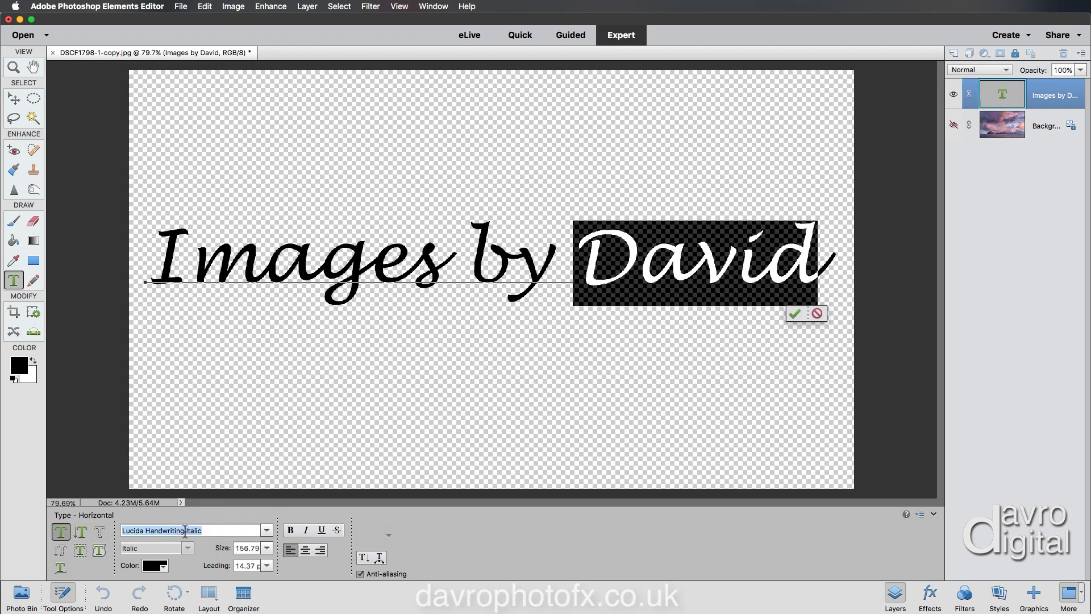
{"action": "type", "text": "b"}
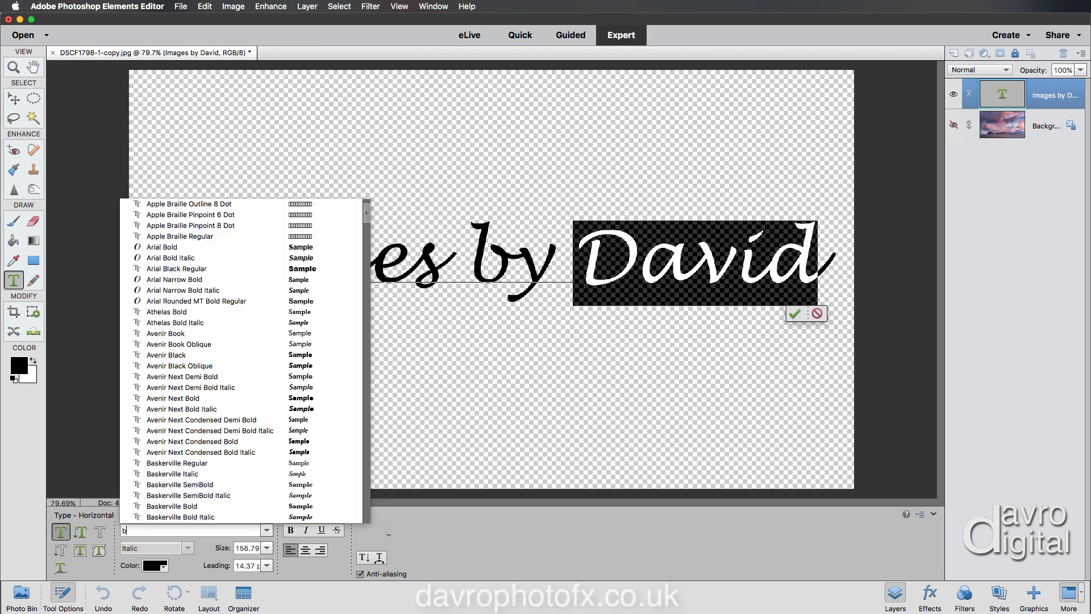
{"action": "type", "text": "i"}
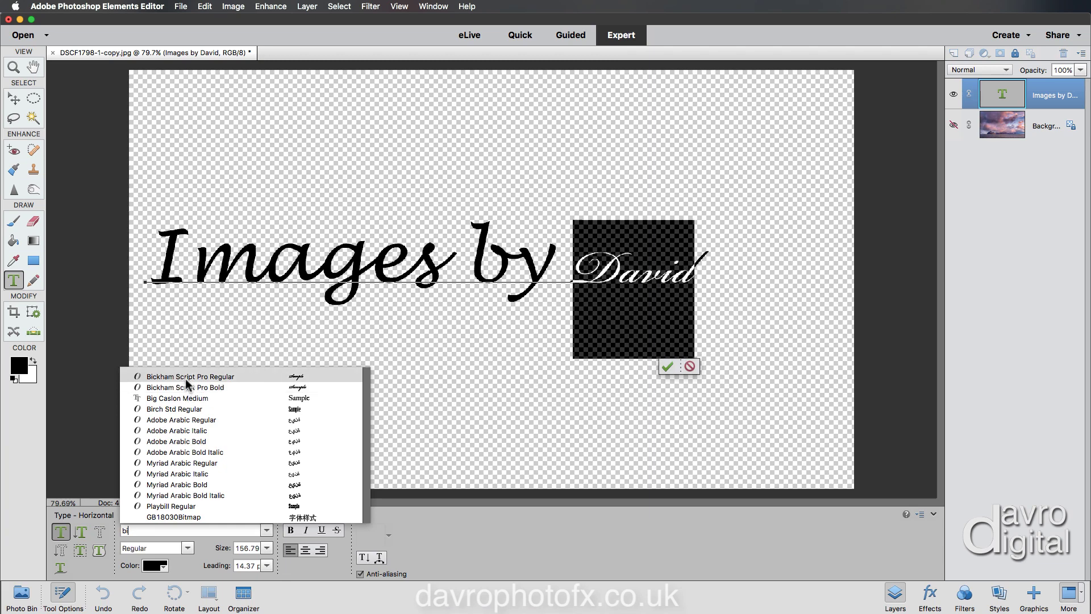
{"action": "left_click", "coordinate": [187, 377]}
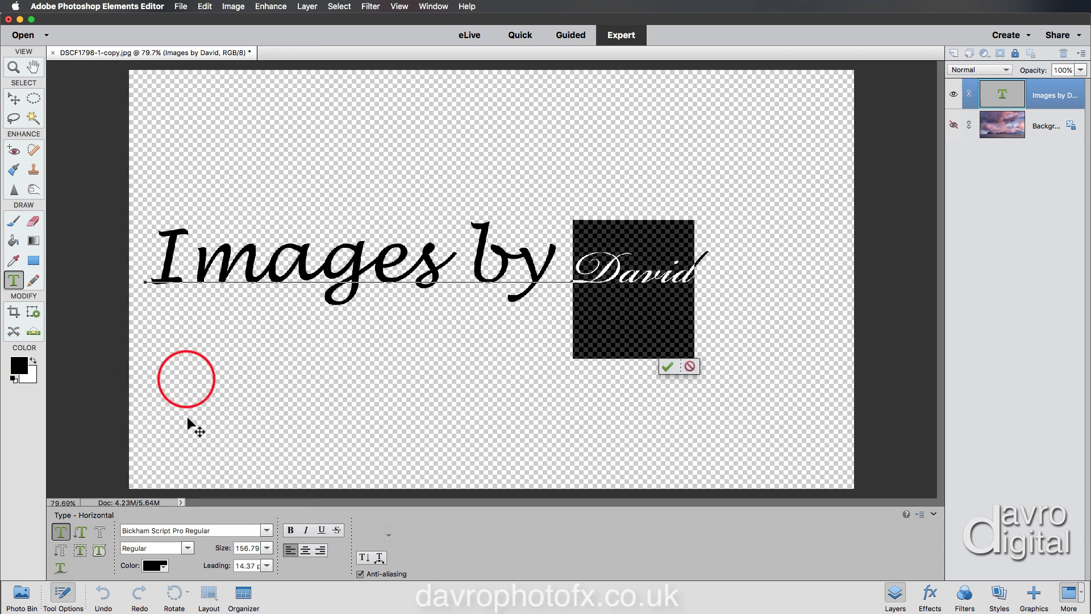
{"action": "left_click_drag", "start_coordinate": [214, 548], "coordinate": [343, 554]}
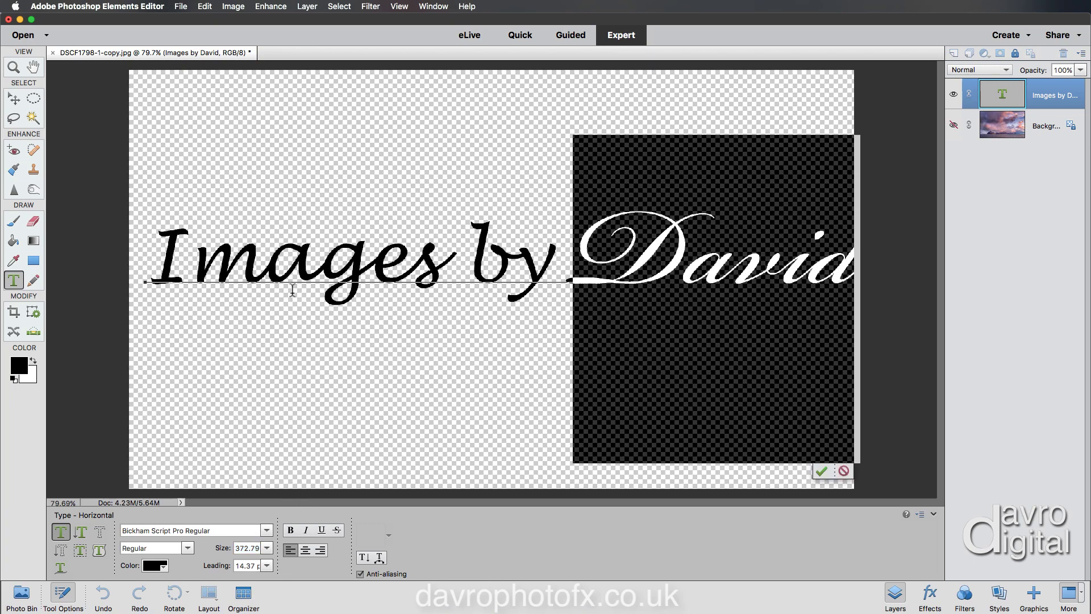
- Commit the font changes, then shrink the signature's text box to fit the canvas and commit again
{"action": "left_click", "coordinate": [993, 98]}
{"action": "left_click", "coordinate": [993, 98]}
{"action": "left_click", "coordinate": [994, 97]}
{"action": "double_click", "coordinate": [993, 98]}
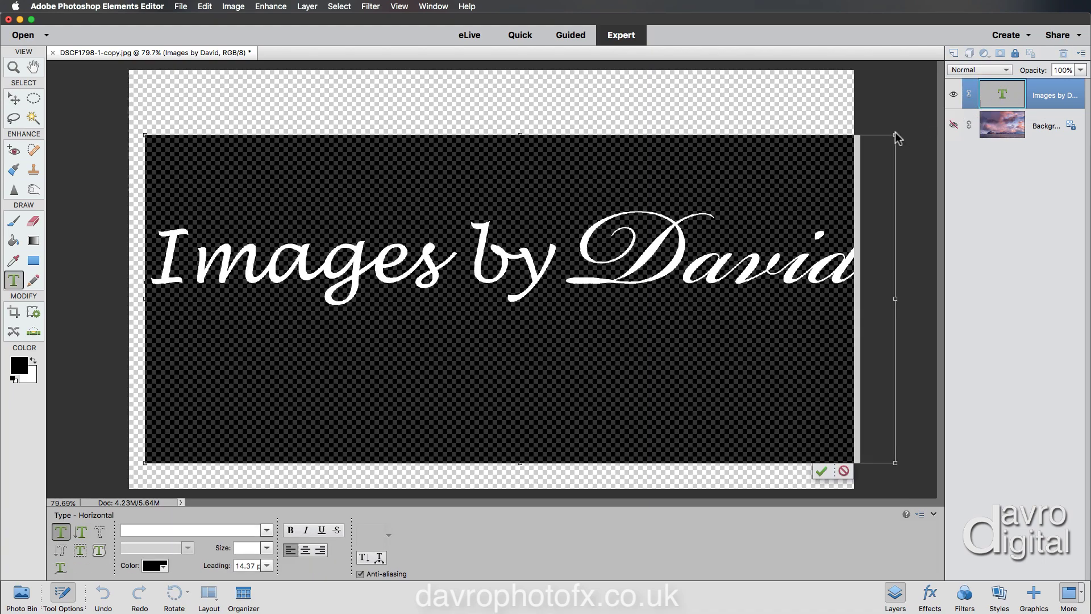
{"action": "left_click_drag", "start_coordinate": [896, 137], "coordinate": [844, 153]}
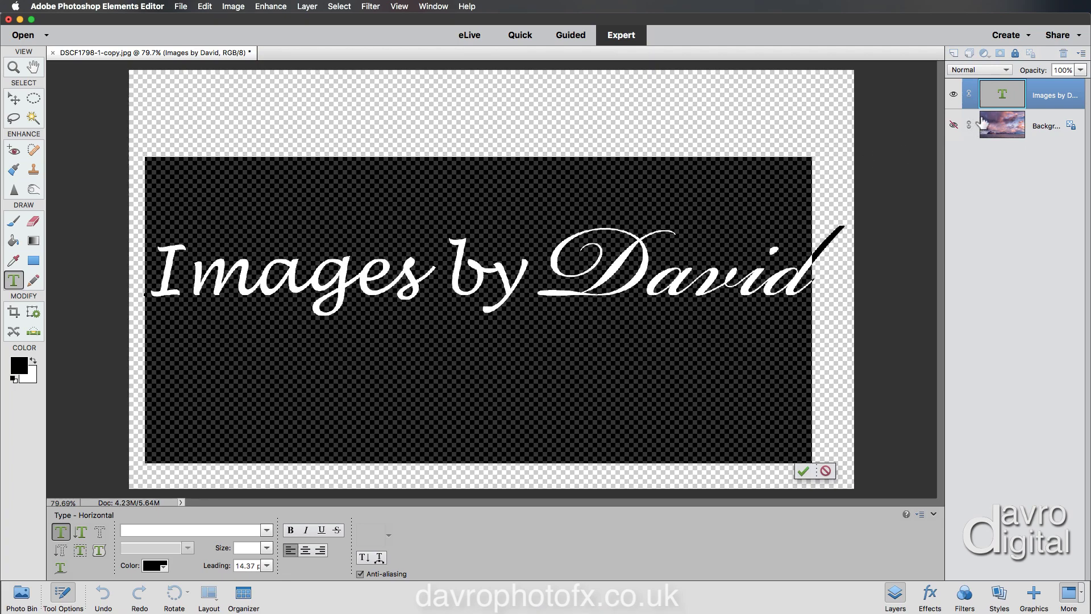
{"action": "left_click", "coordinate": [989, 99]}
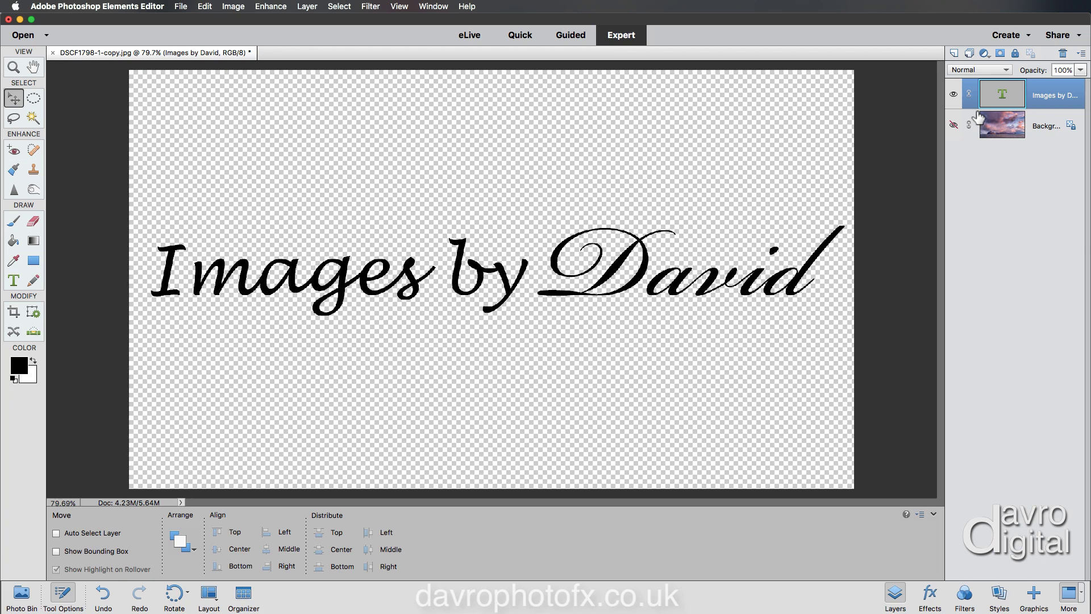
- Activate the Brush tool and keep the Default Brushes set, at 1000 px and 100% opacity
{"action": "left_click", "coordinate": [14, 223]}
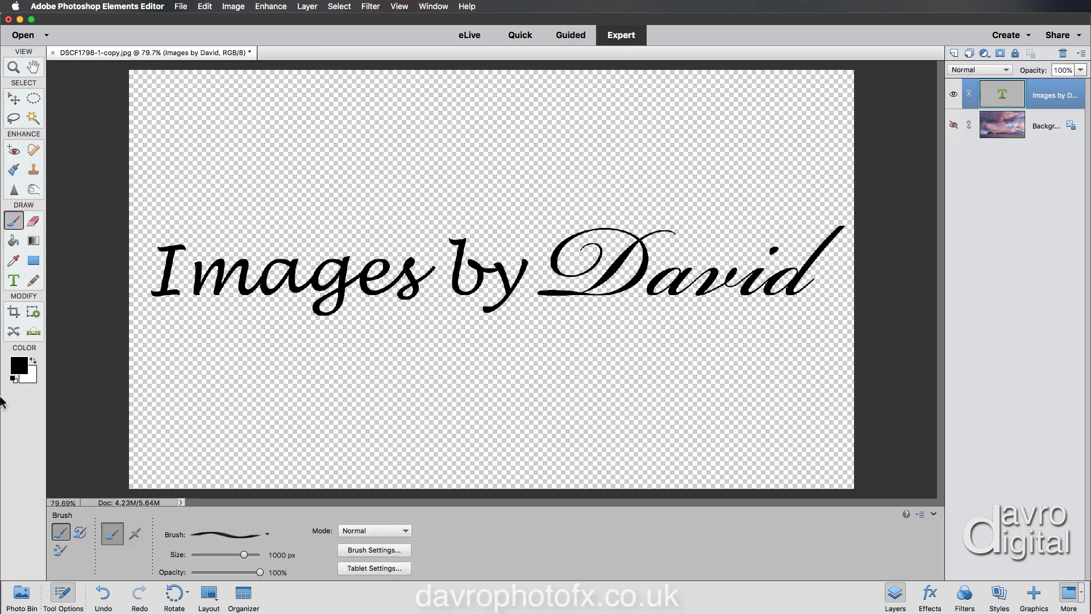
{"action": "left_click", "coordinate": [219, 539]}
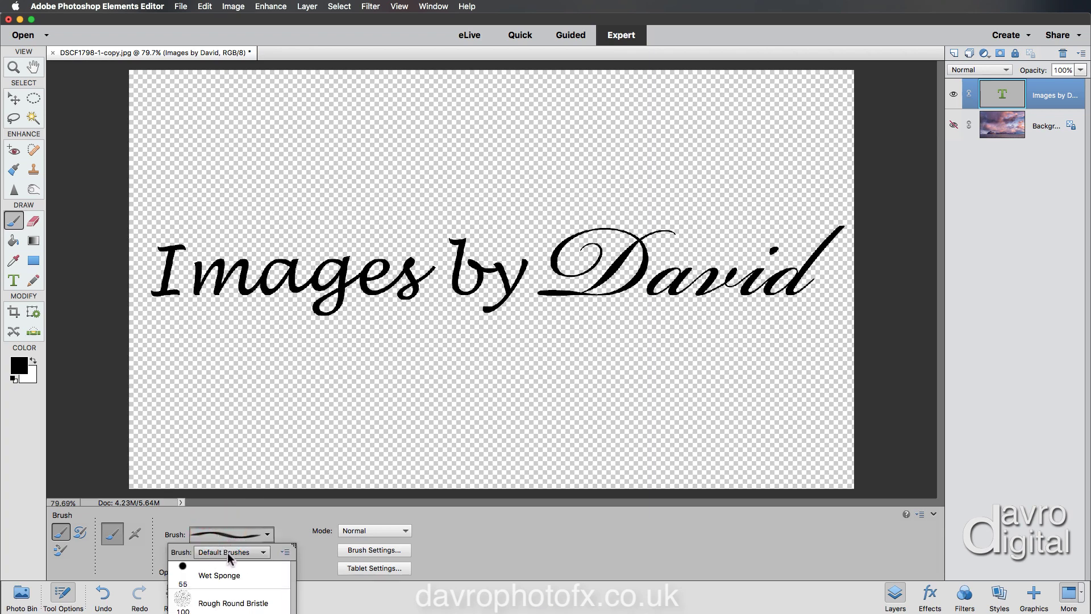
{"action": "left_click", "coordinate": [264, 552]}
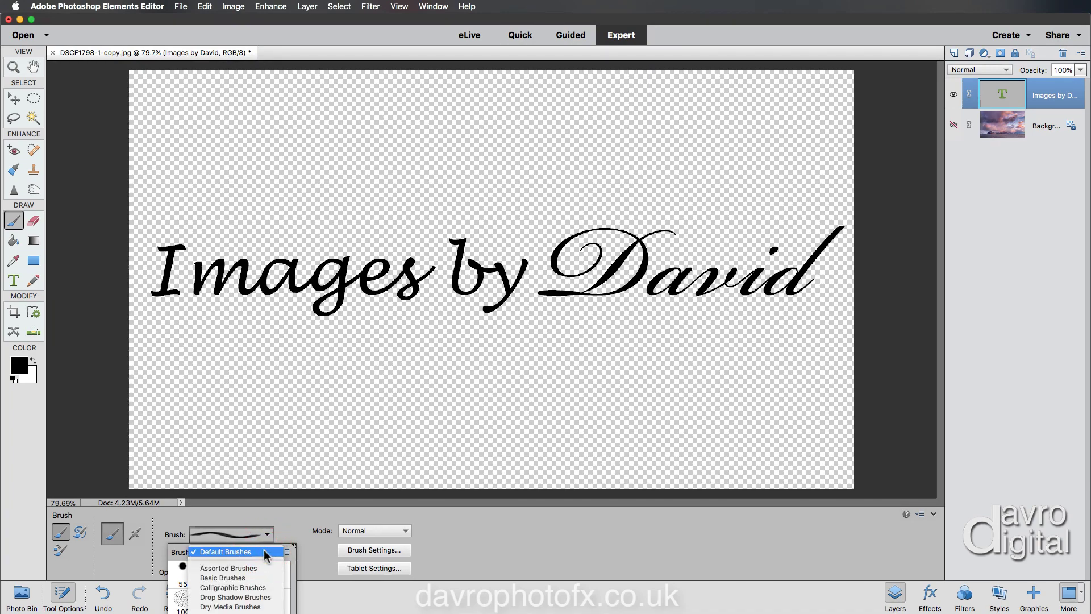
{"action": "left_click", "coordinate": [265, 553]}
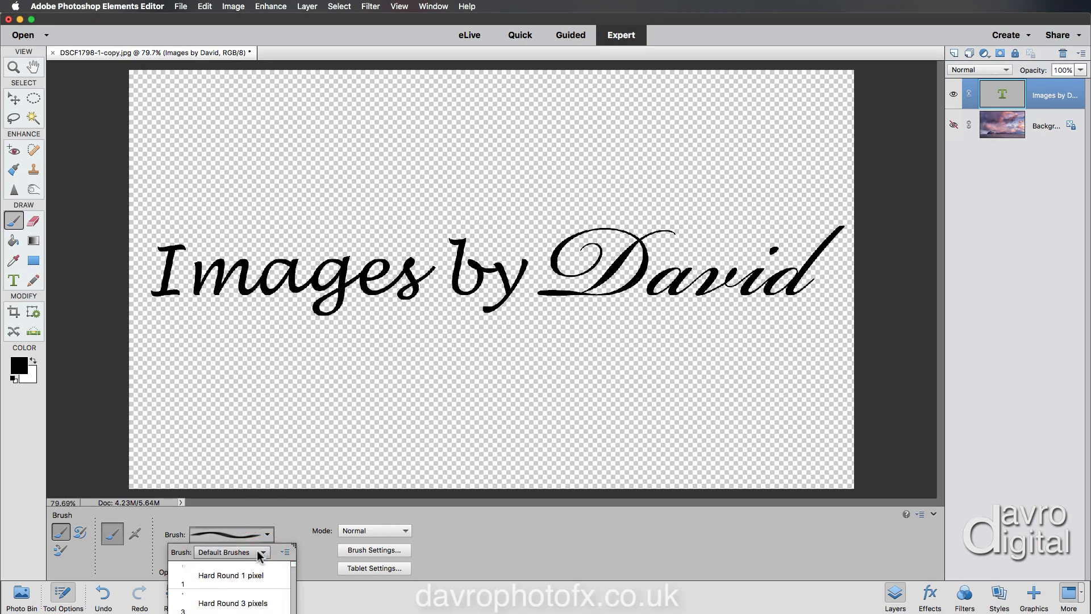
{"action": "left_click", "coordinate": [125, 558]}
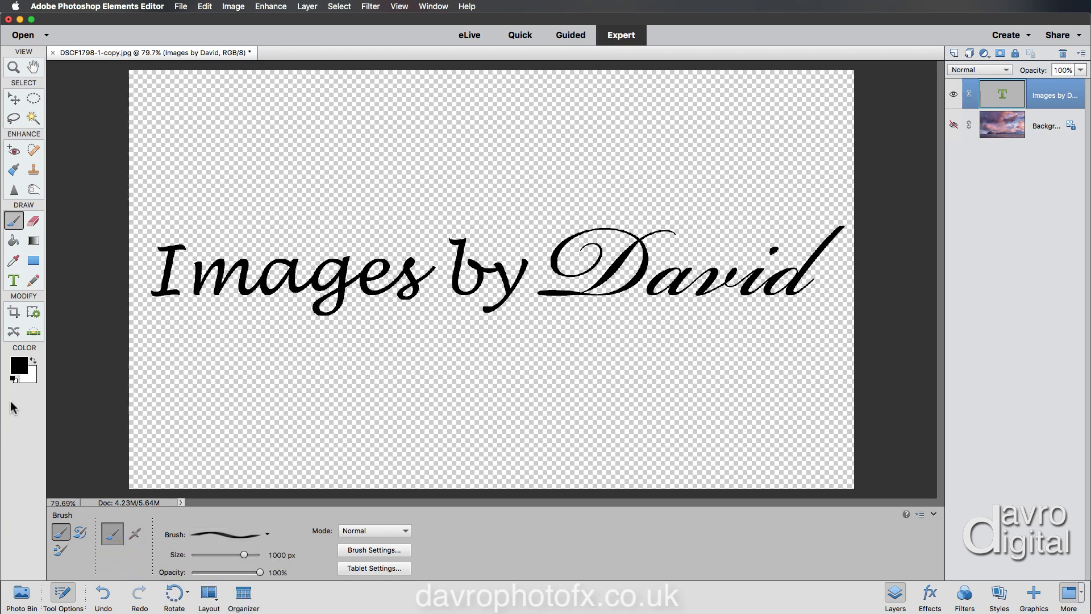
- Define the signature as a new 1532 px brush named 'Signature Brush' with Edit > Define Brush
{"action": "left_click", "coordinate": [12, 281]}
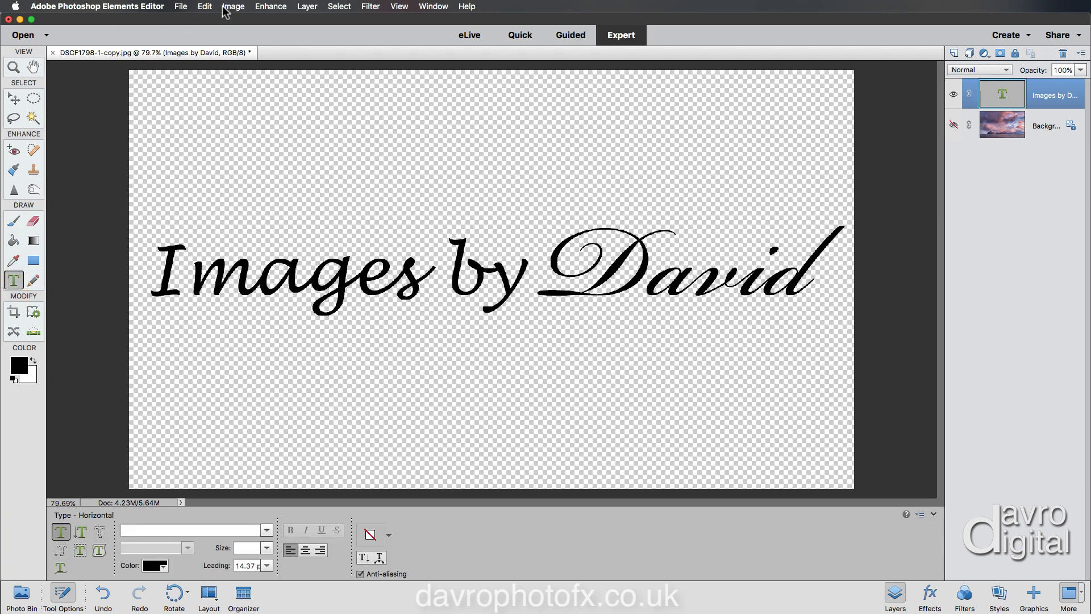
{"action": "left_click", "coordinate": [205, 7]}
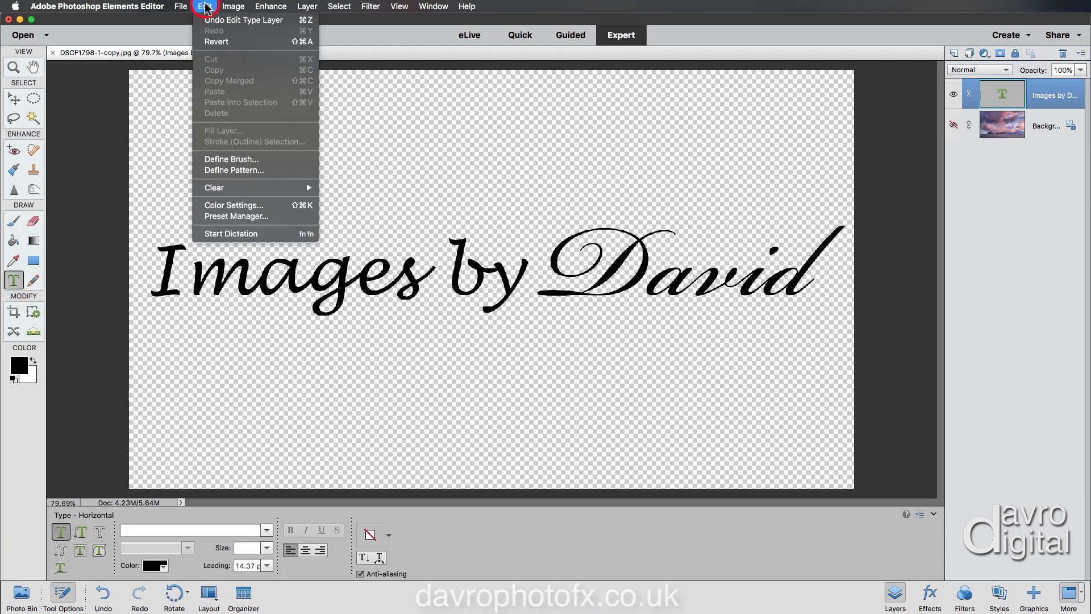
{"action": "left_click", "coordinate": [229, 159]}
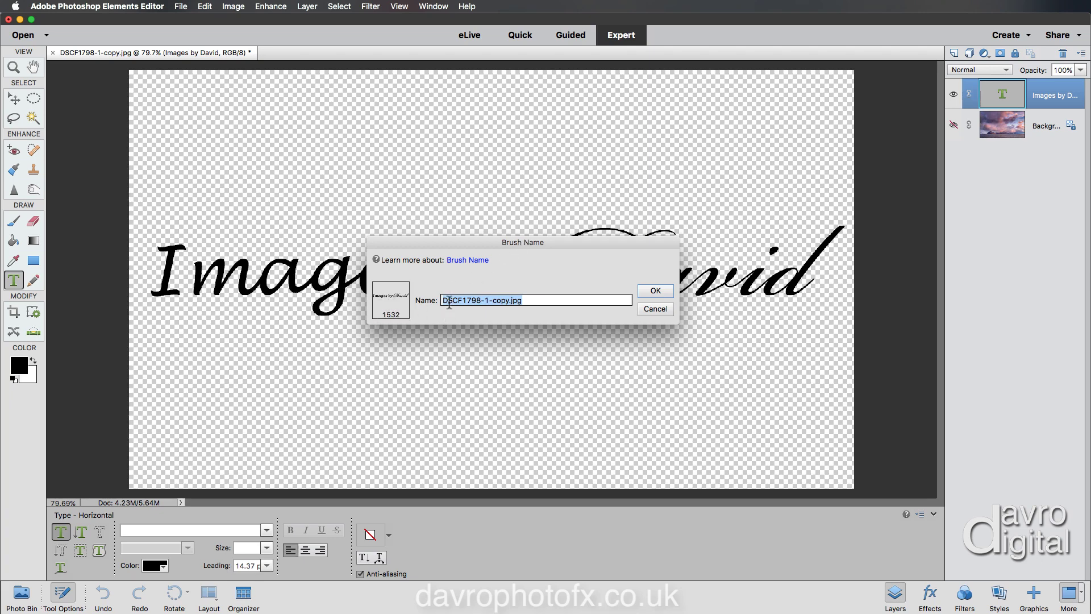
{"action": "type", "text": "Signature Brush"}
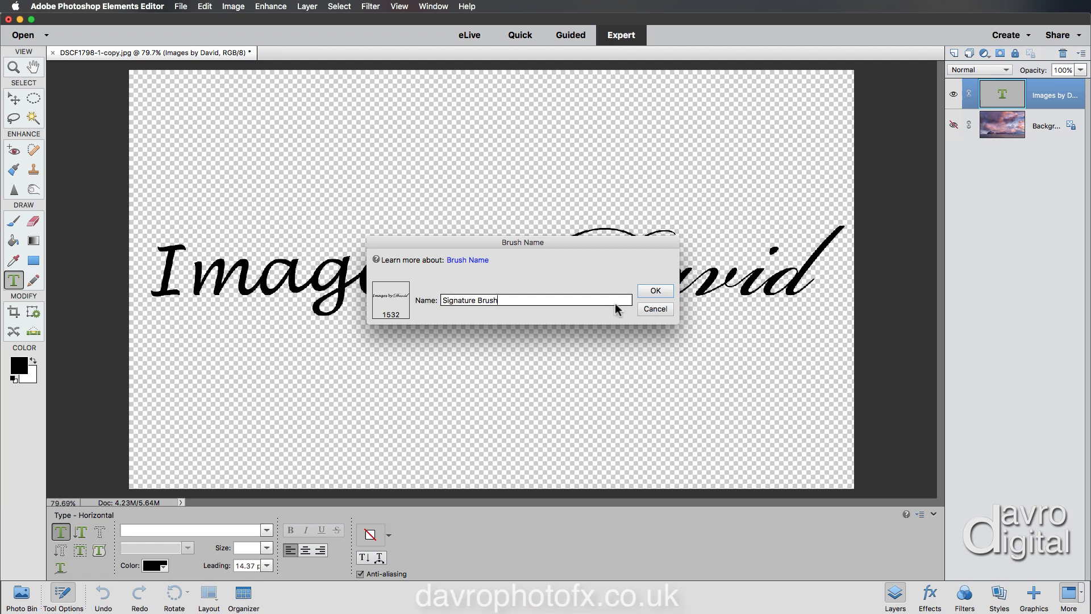
{"action": "left_click", "coordinate": [655, 291]}
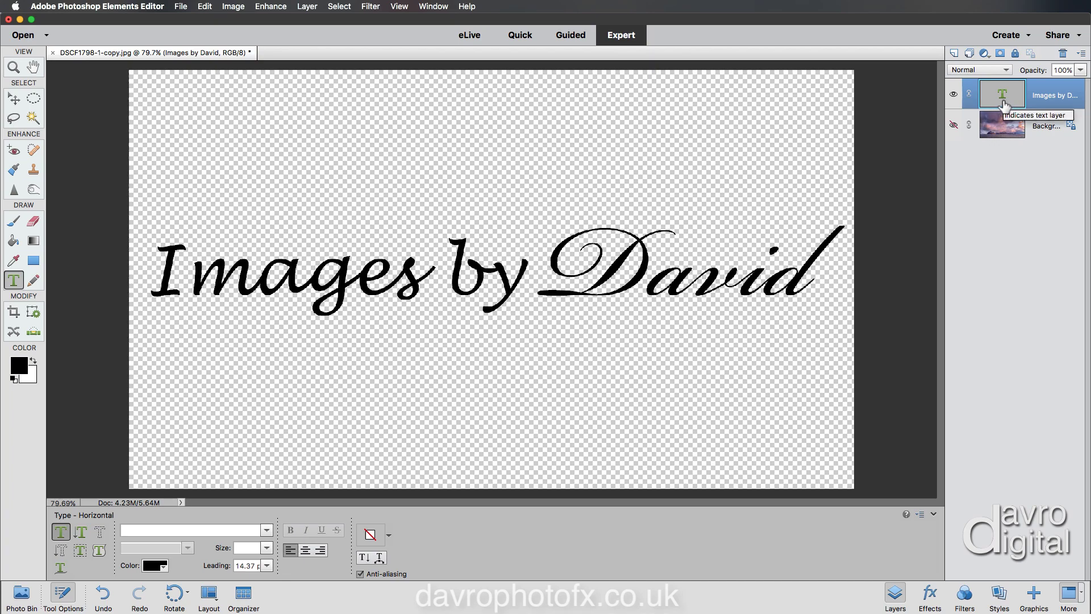
- Delete the text layer, add an empty Layer 1 above the landscape photo, and select the Brush tool
{"action": "key", "text": "BackSpace"}
{"action": "key", "text": "Return"}
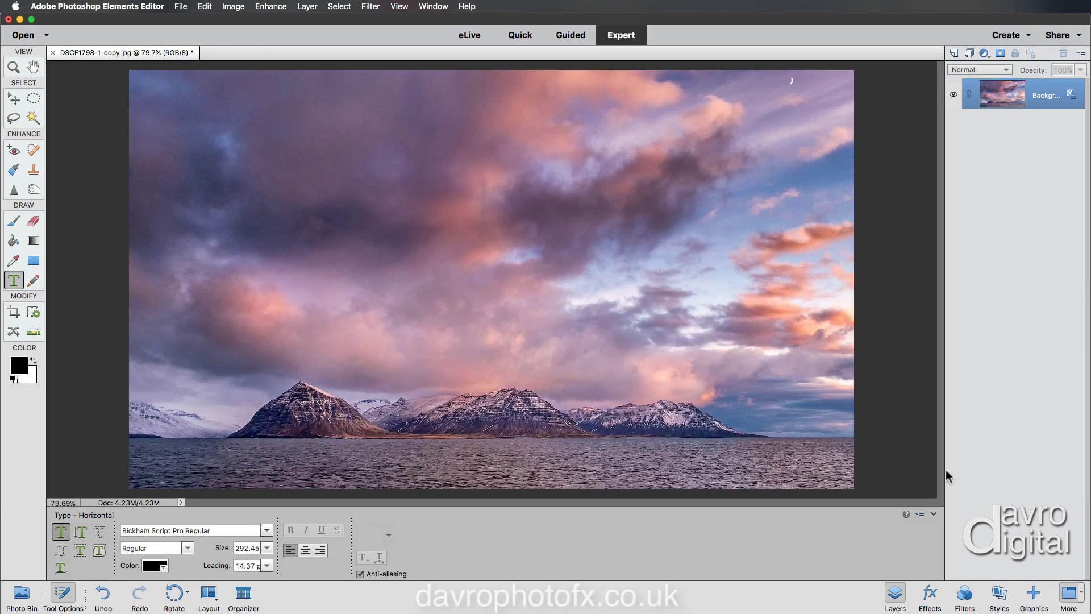
{"action": "left_click", "coordinate": [934, 515]}
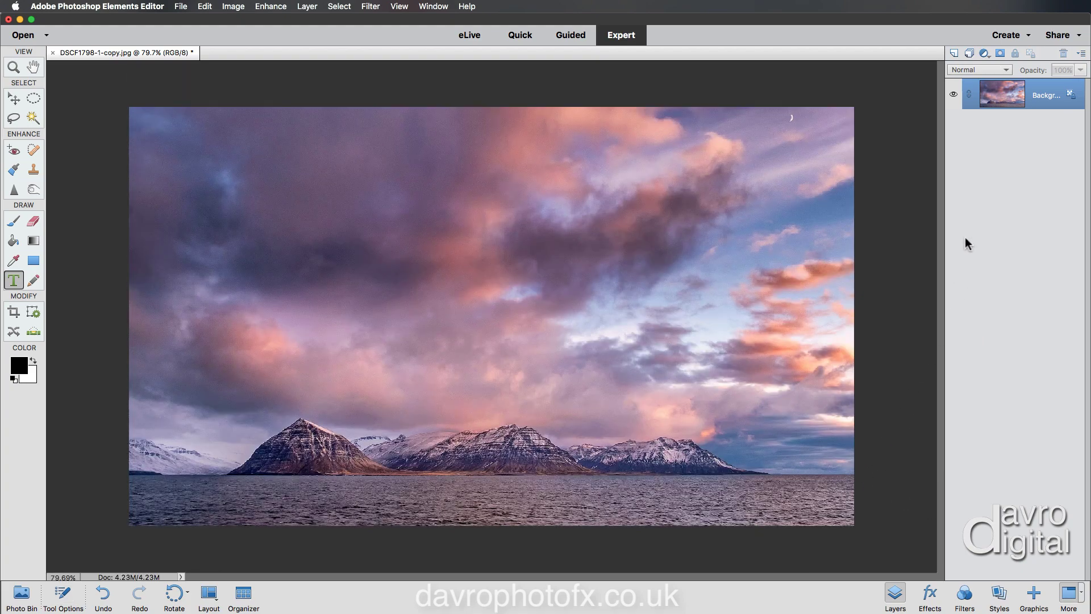
{"action": "left_click", "coordinate": [954, 55]}
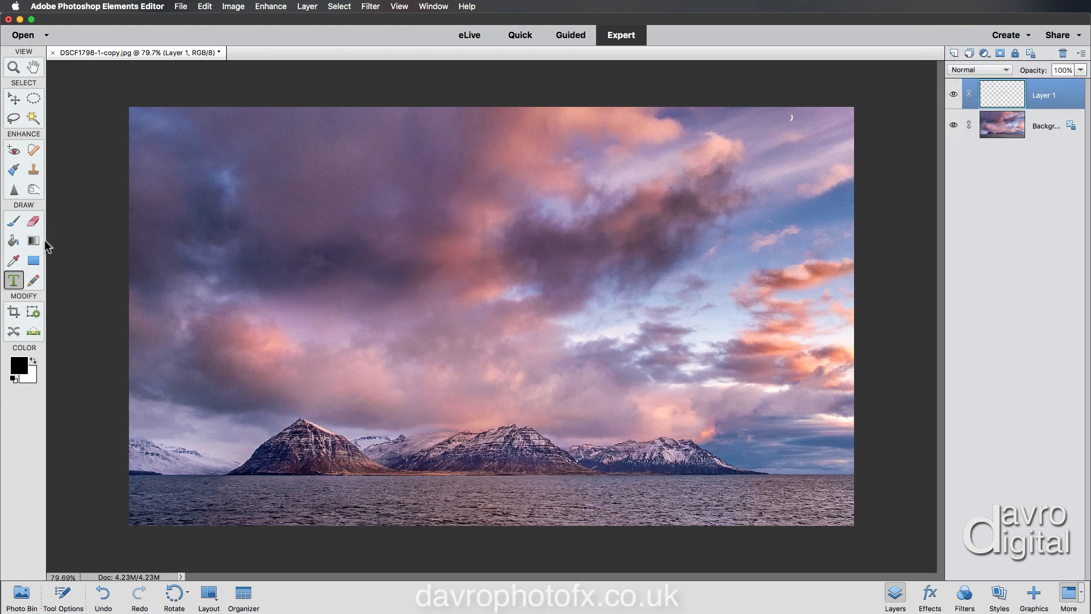
{"action": "left_click", "coordinate": [13, 221]}
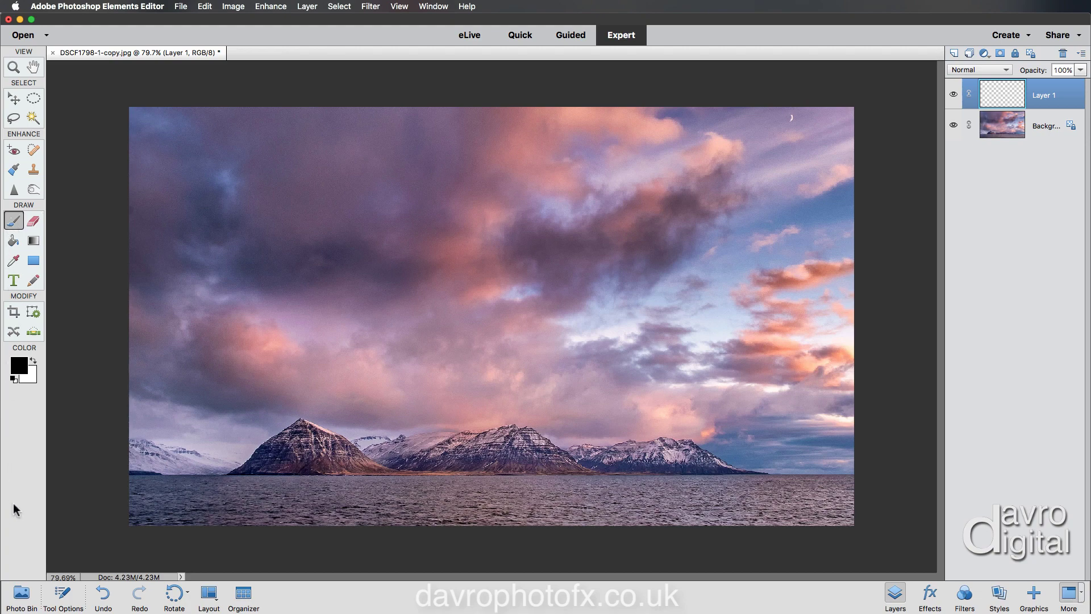
- Select the Images by David Signature Brush at 1532 px from the brush presets
{"action": "left_click", "coordinate": [61, 596]}
{"action": "left_click", "coordinate": [209, 534]}
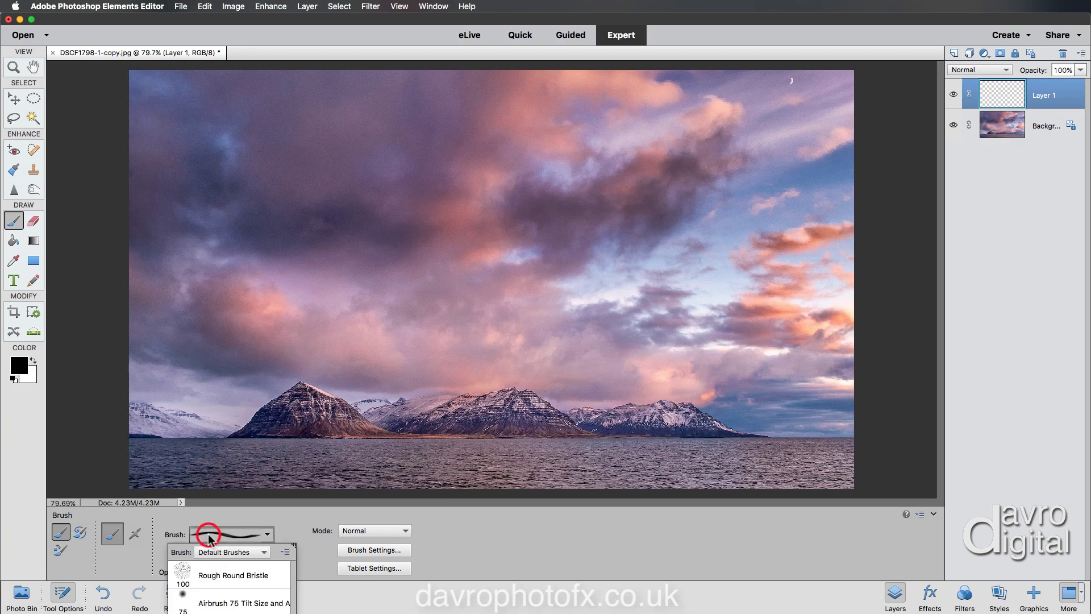
{"action": "left_click", "coordinate": [214, 603]}
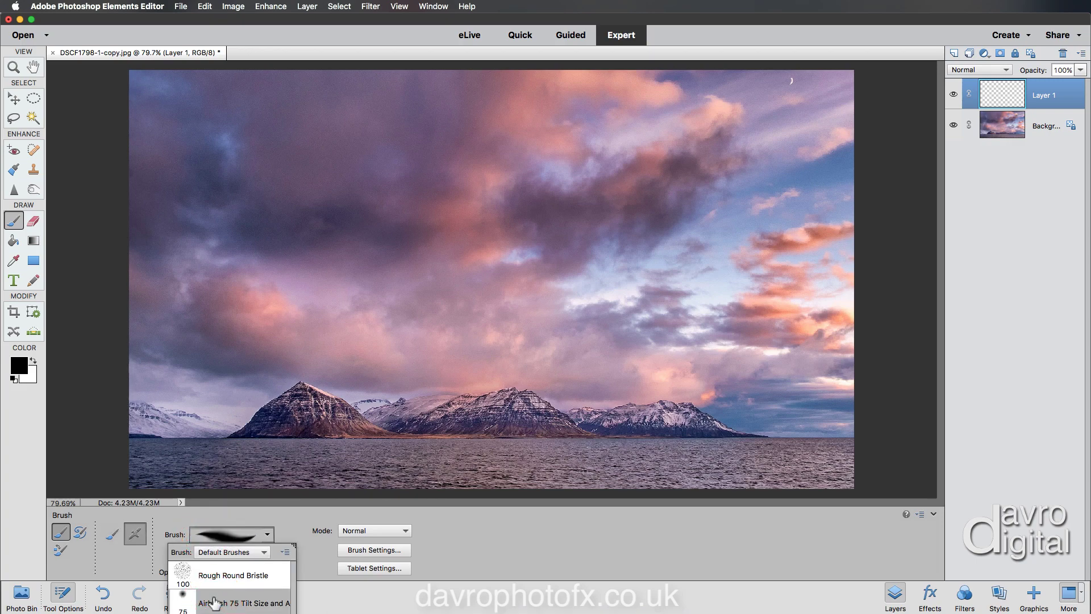
{"action": "left_click", "coordinate": [138, 564]}
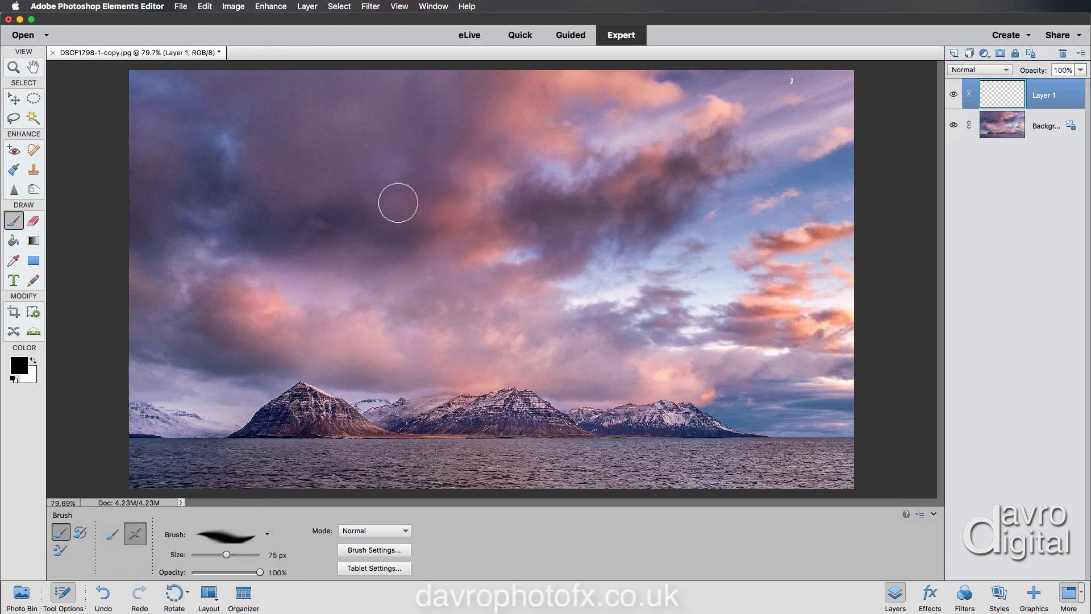
{"action": "right_click", "coordinate": [419, 202]}
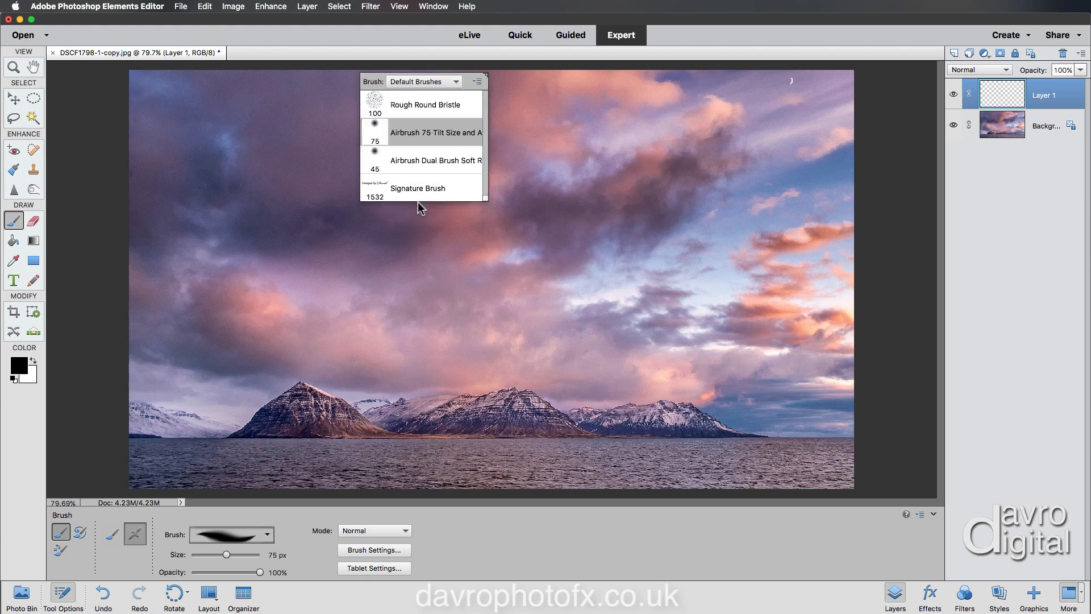
{"action": "scroll", "coordinate": [419, 149], "scroll_direction": "down", "scroll_amount": 10}
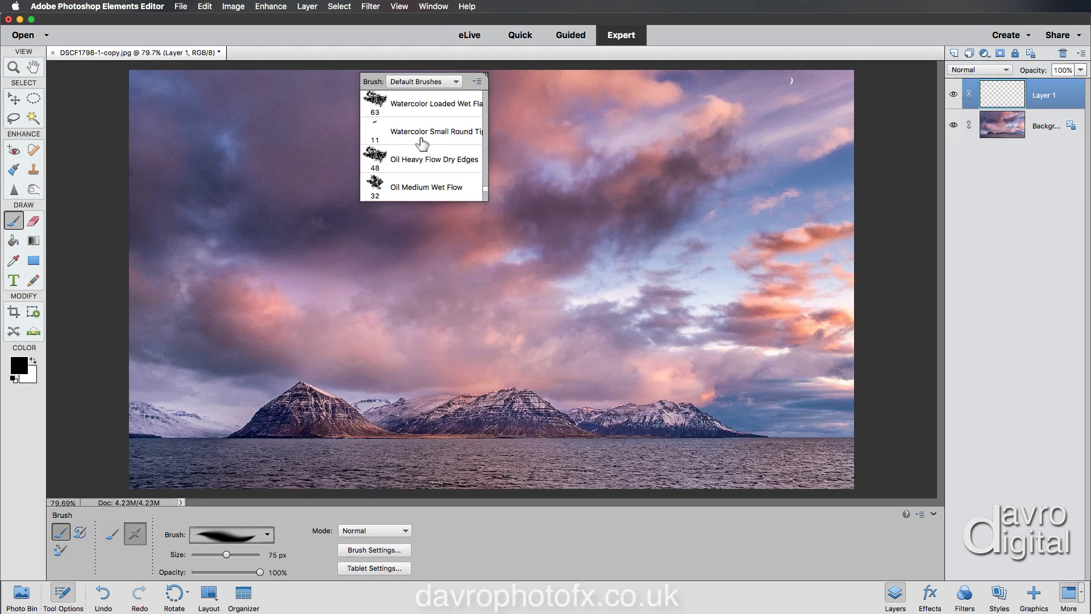
{"action": "scroll", "coordinate": [421, 143], "scroll_direction": "up", "scroll_amount": 10}
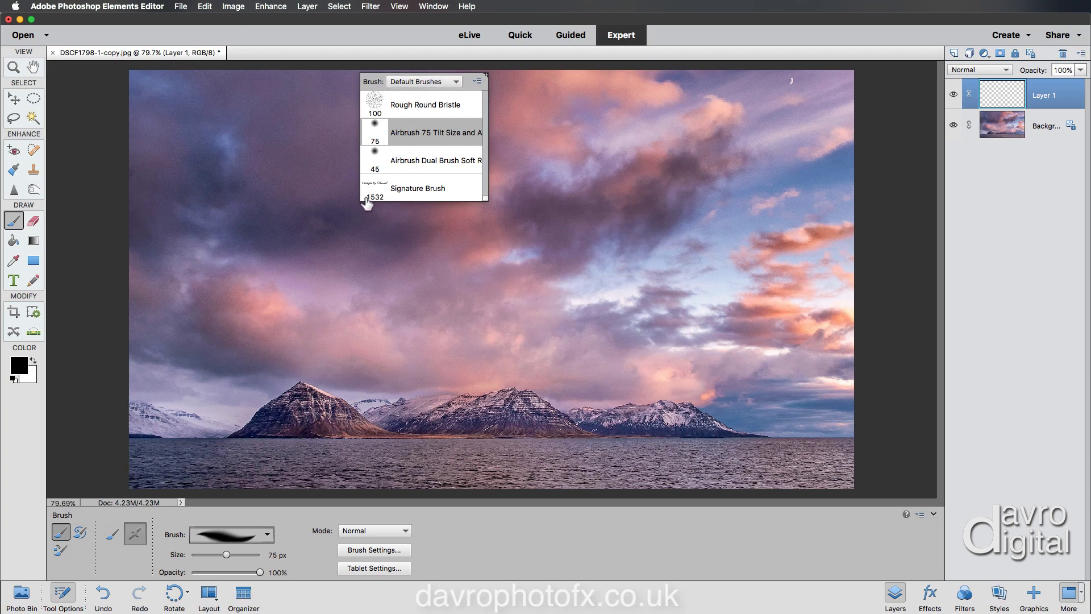
{"action": "left_click", "coordinate": [406, 190]}
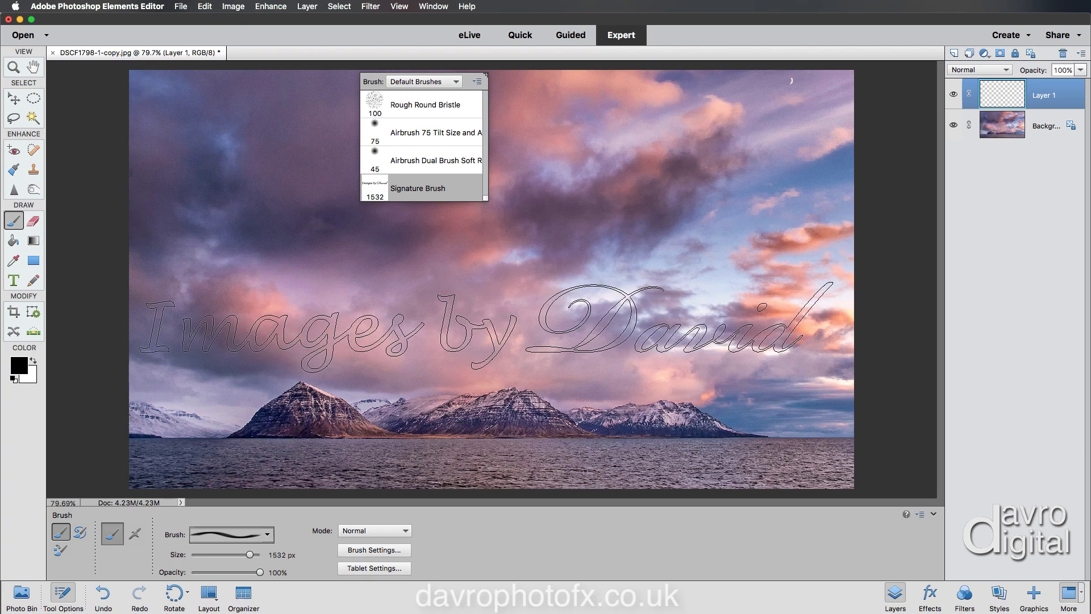
- Shrink the brush to 865 px, switch to white, and stamp the signature on the photo
{"action": "left_click", "coordinate": [486, 327]}
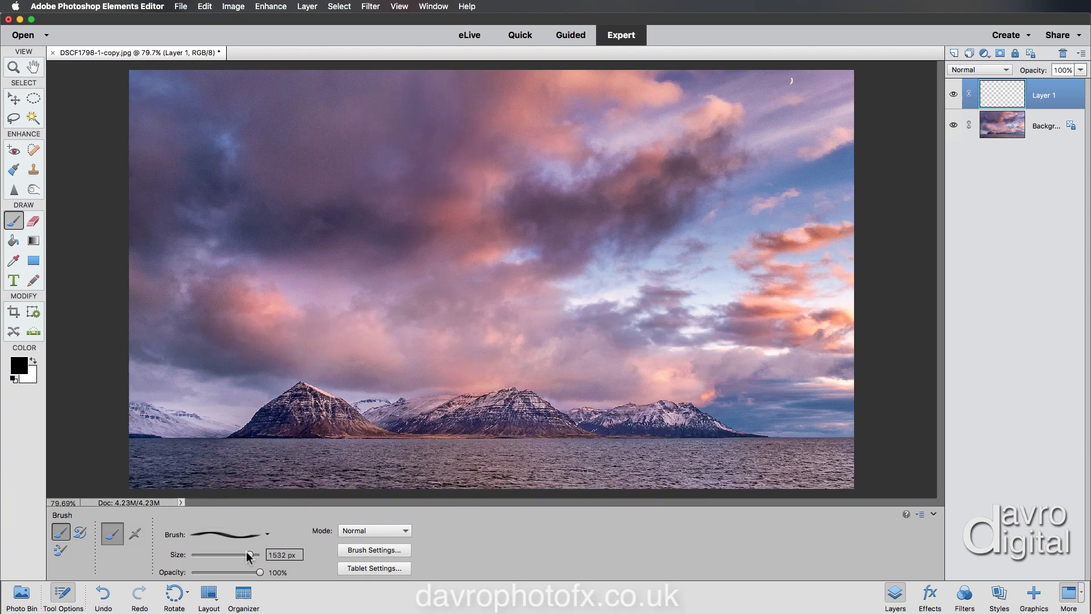
{"action": "mouse_move", "coordinate": [250, 554]}
{"action": "left_mouse_down"}
{"action": "mouse_move", "coordinate": [234, 555]}
{"action": "mouse_move", "coordinate": [245, 556]}
{"action": "left_mouse_up"}
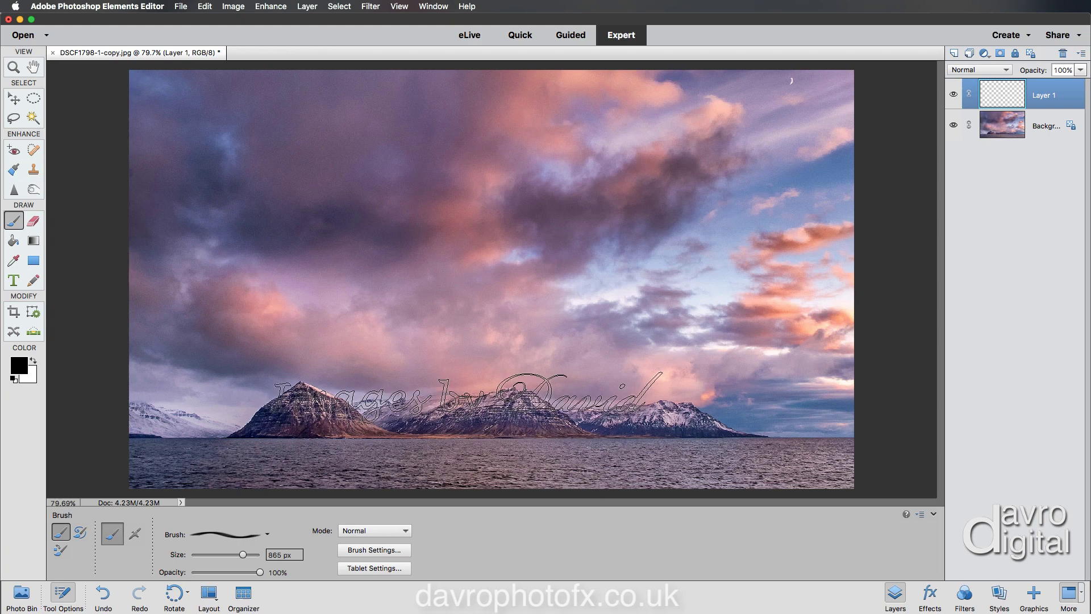
{"action": "key", "text": "x"}
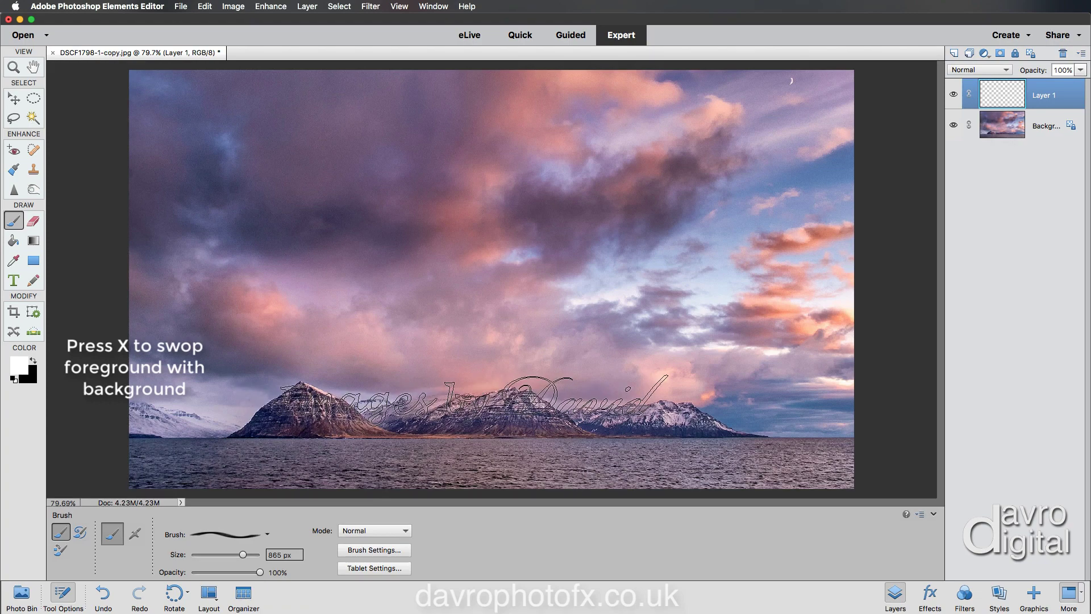
{"action": "left_click", "coordinate": [474, 405]}
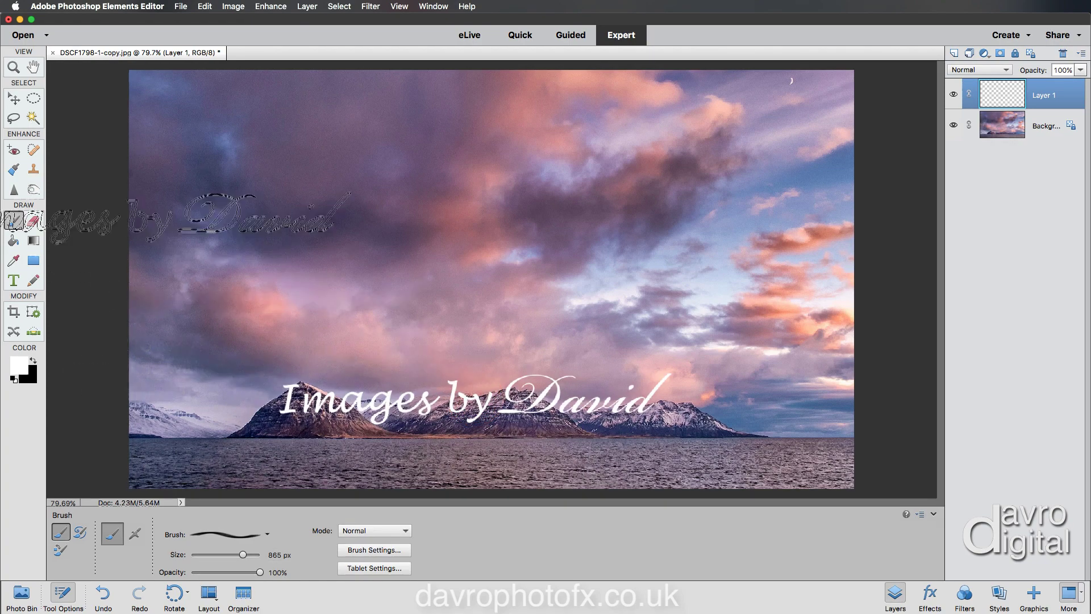
- With the Move tool, nudge the signature slightly up and to the right
{"action": "left_click", "coordinate": [14, 98]}
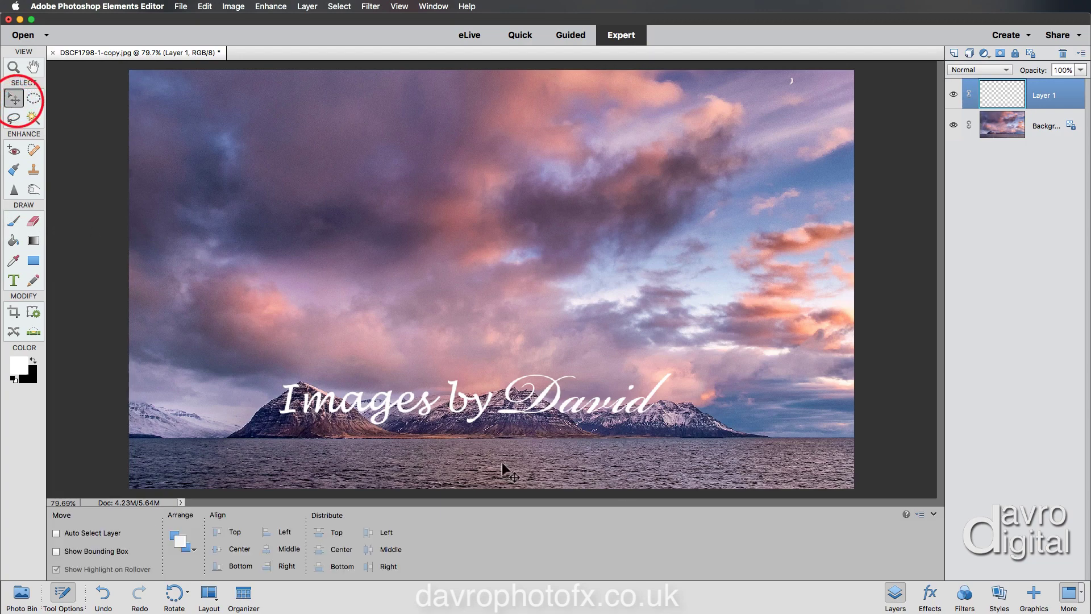
{"action": "left_click", "coordinate": [933, 514]}
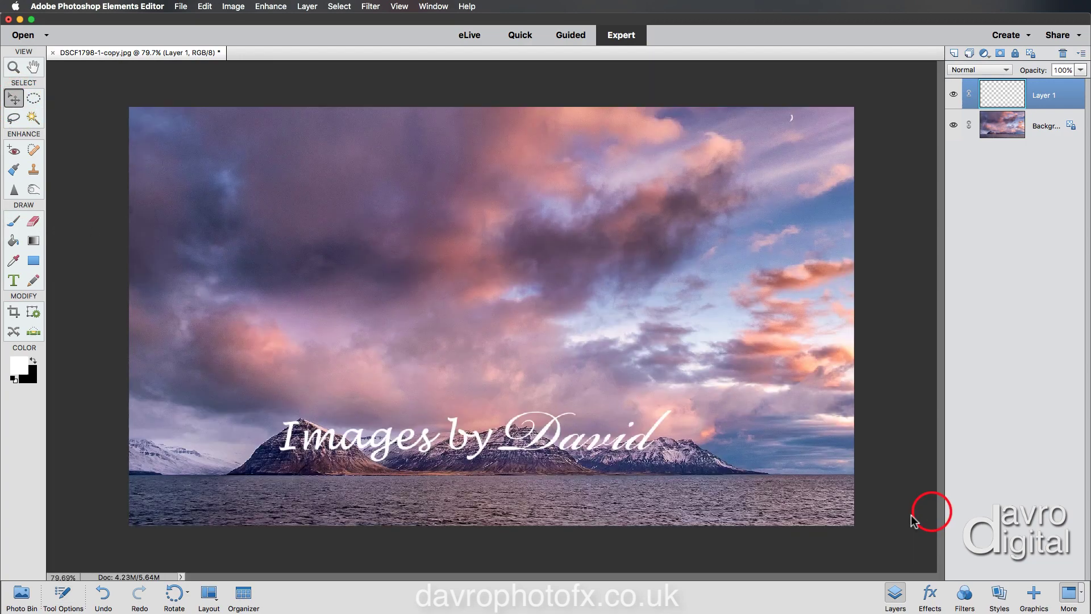
{"action": "left_click_drag", "start_coordinate": [602, 438], "coordinate": [633, 460]}
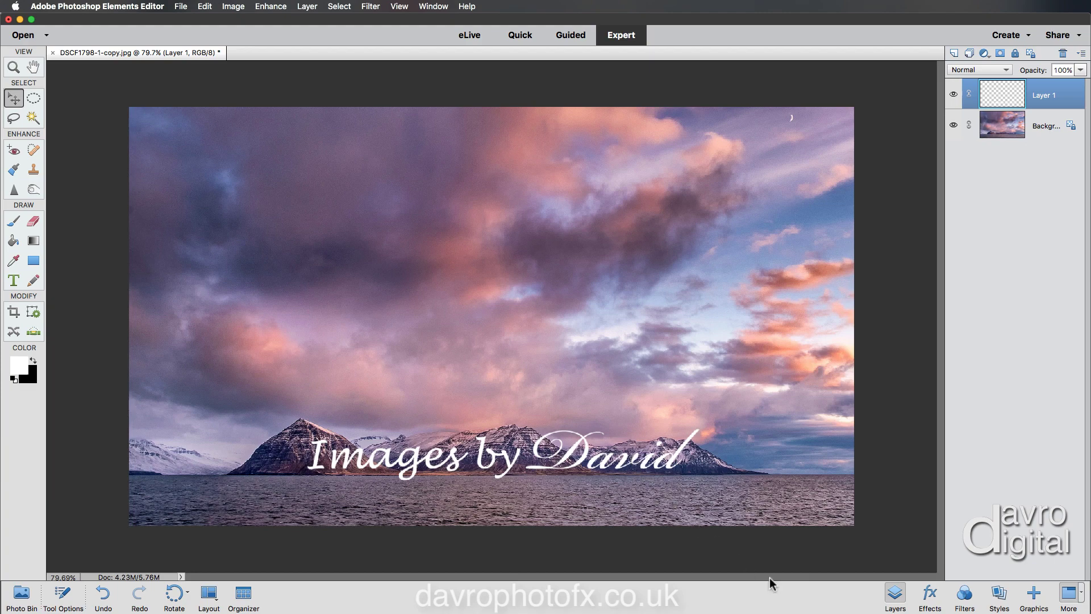
- Apply a Drop Shadow style to the signature and move it up into the sky
{"action": "left_click", "coordinate": [999, 593]}
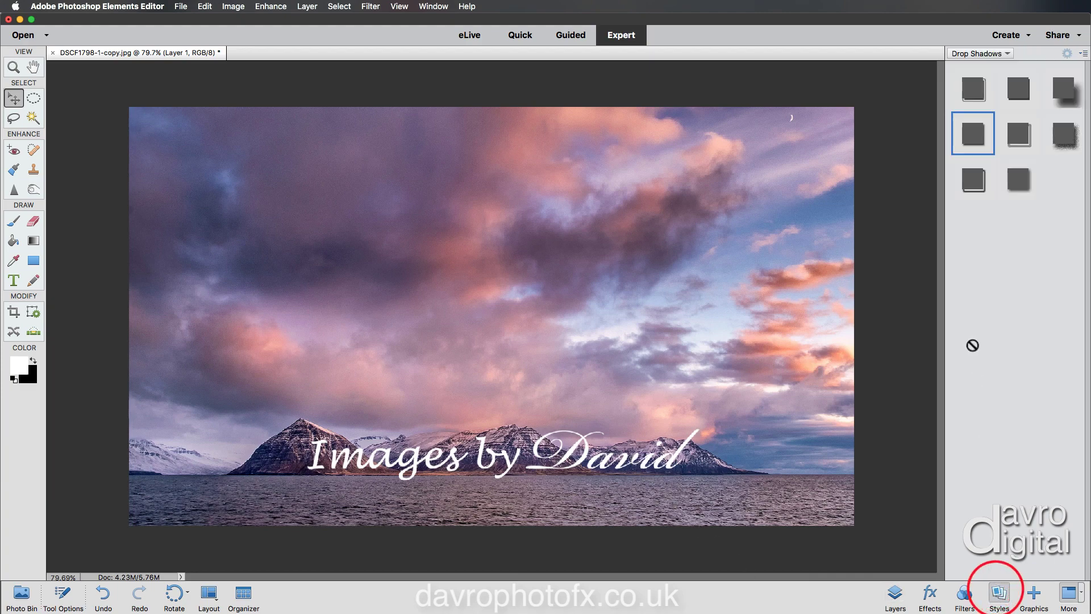
{"action": "left_click", "coordinate": [971, 128]}
{"action": "left_click", "coordinate": [973, 133]}
{"action": "mouse_move", "coordinate": [632, 452]}
{"action": "left_mouse_down"}
{"action": "mouse_move", "coordinate": [653, 452]}
{"action": "mouse_move", "coordinate": [624, 390]}
{"action": "left_mouse_up"}
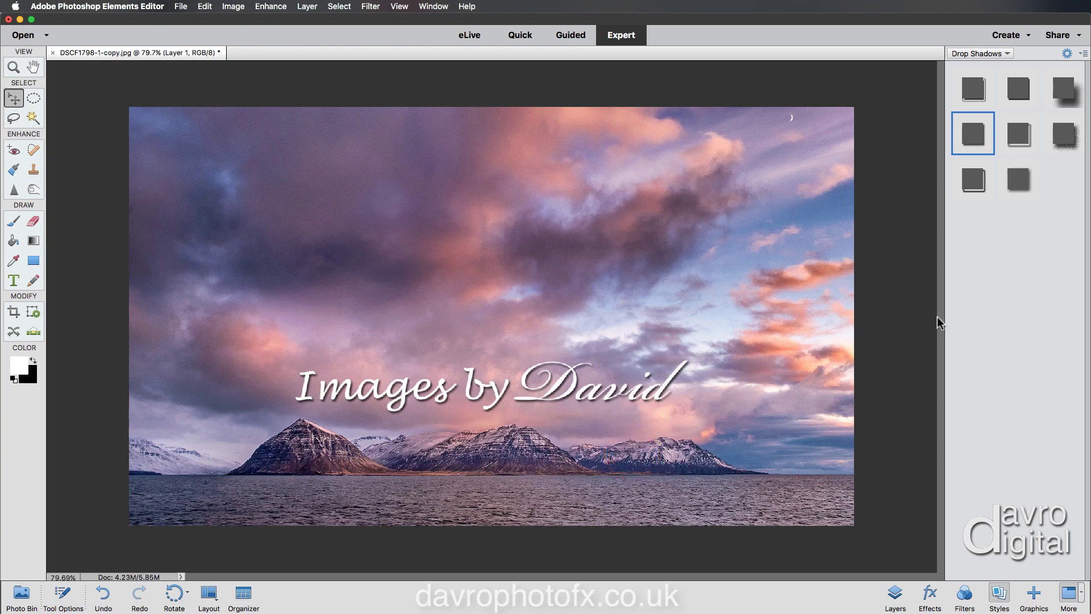
- Edit Layer 1's style: shadow angle 63°, distance 15 px, and a size-6 bevel
{"action": "left_click", "coordinate": [895, 593]}
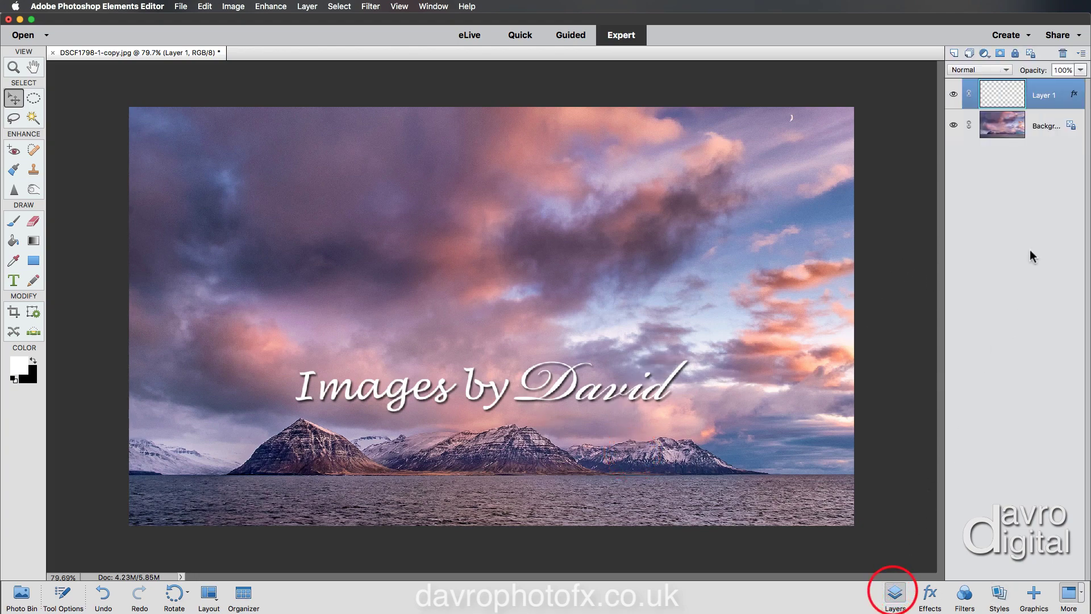
{"action": "left_click", "coordinate": [1075, 93]}
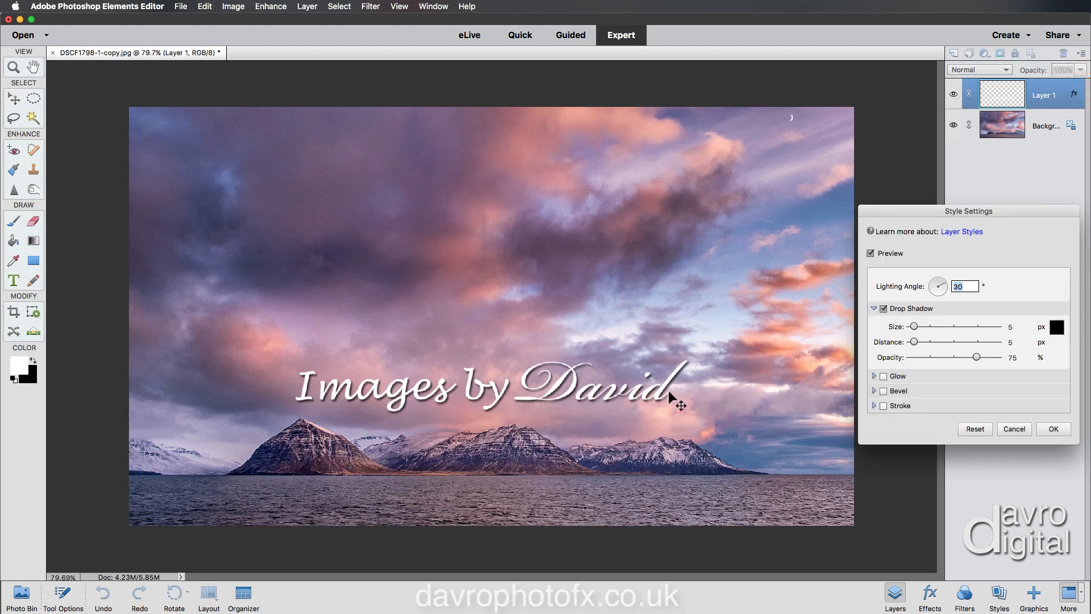
{"action": "mouse_move", "coordinate": [669, 392]}
{"action": "left_mouse_down"}
{"action": "mouse_move", "coordinate": [667, 410]}
{"action": "mouse_move", "coordinate": [667, 400]}
{"action": "left_mouse_up"}
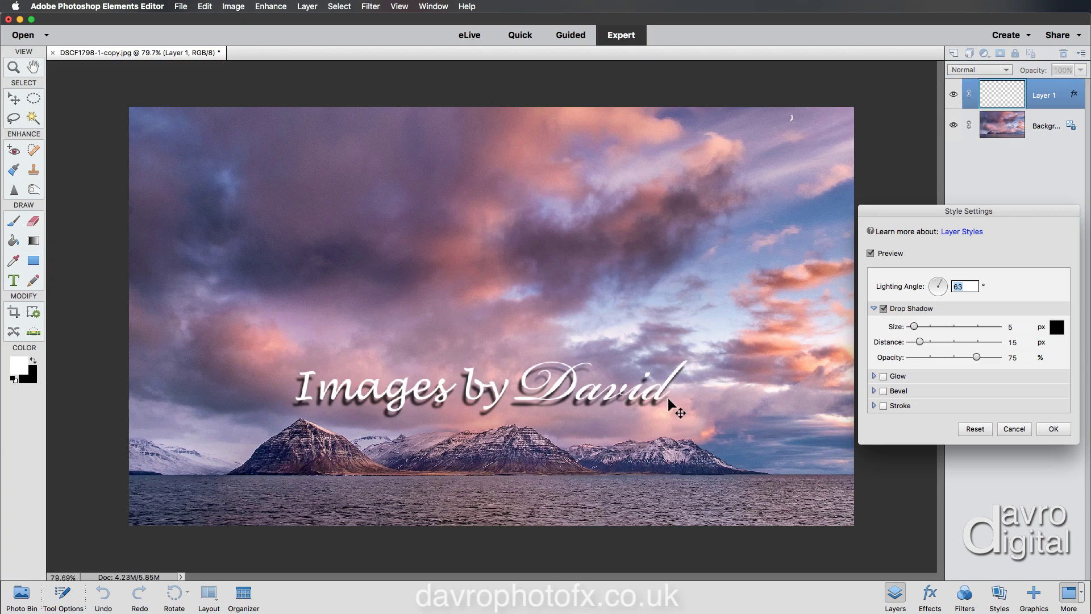
{"action": "left_click", "coordinate": [883, 392]}
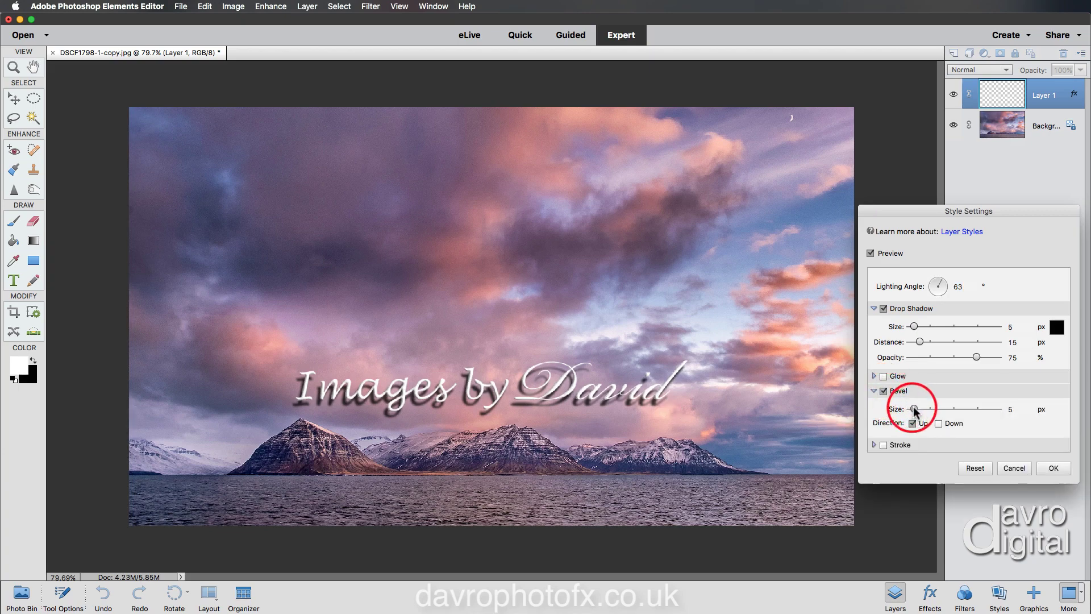
{"action": "left_click_drag", "start_coordinate": [913, 409], "coordinate": [914, 407]}
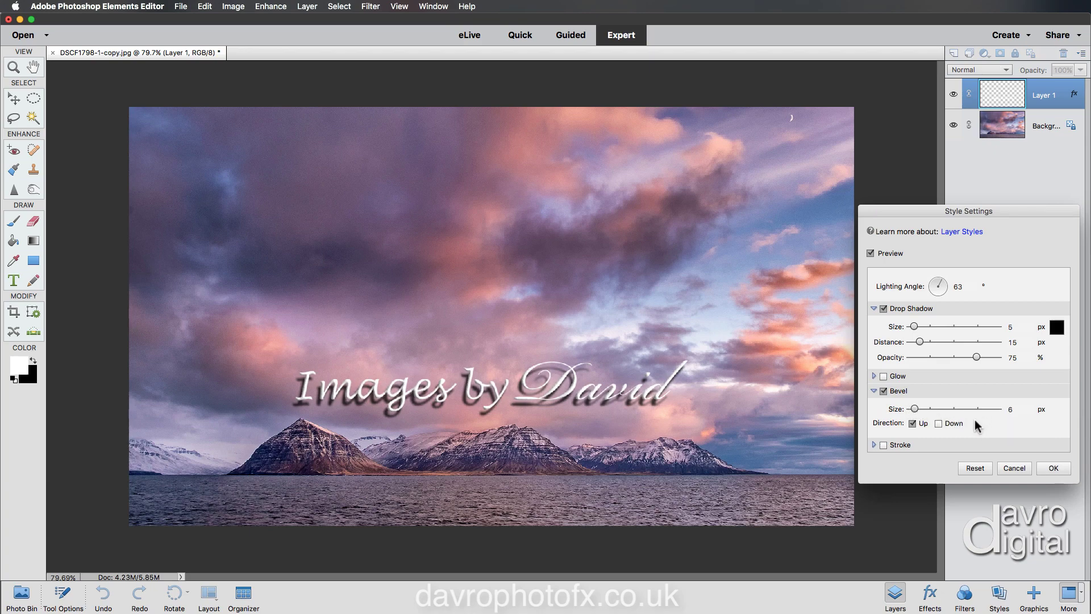
- Move the signature onto the water and Free Transform it to about 8.76 in wide, bottom right
{"action": "left_click", "coordinate": [1052, 469]}
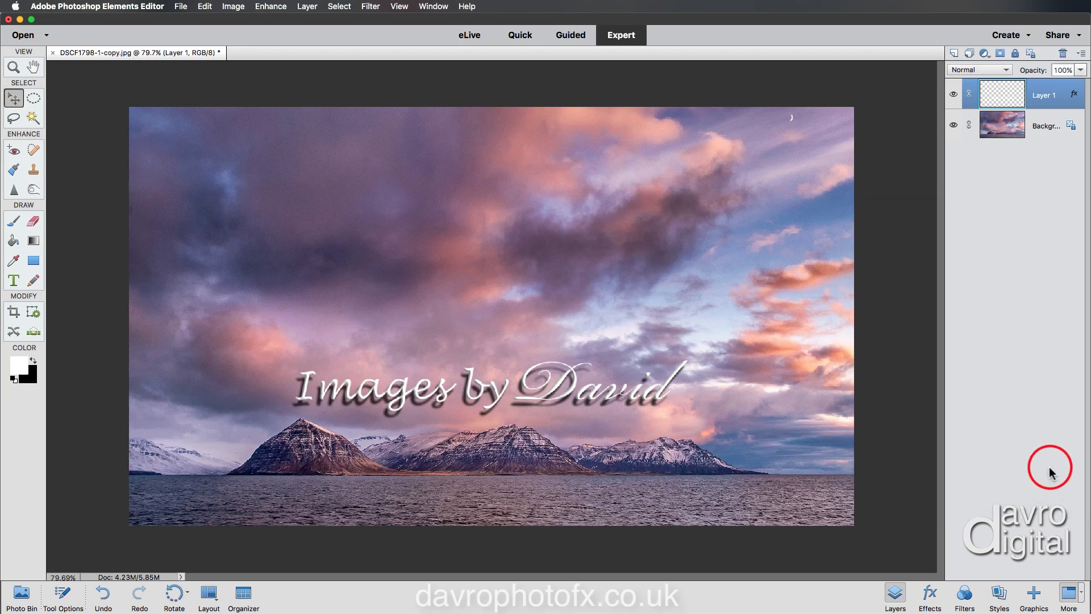
{"action": "left_click_drag", "start_coordinate": [653, 380], "coordinate": [810, 486]}
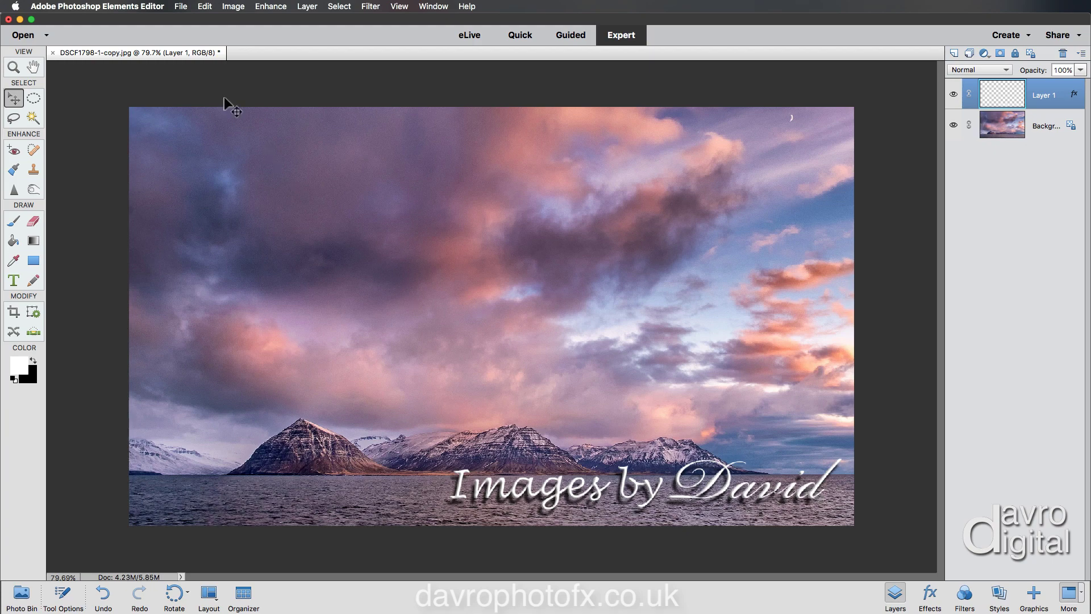
{"action": "left_click", "coordinate": [227, 10]}
{"action": "mouse_move", "coordinate": [319, 31]}
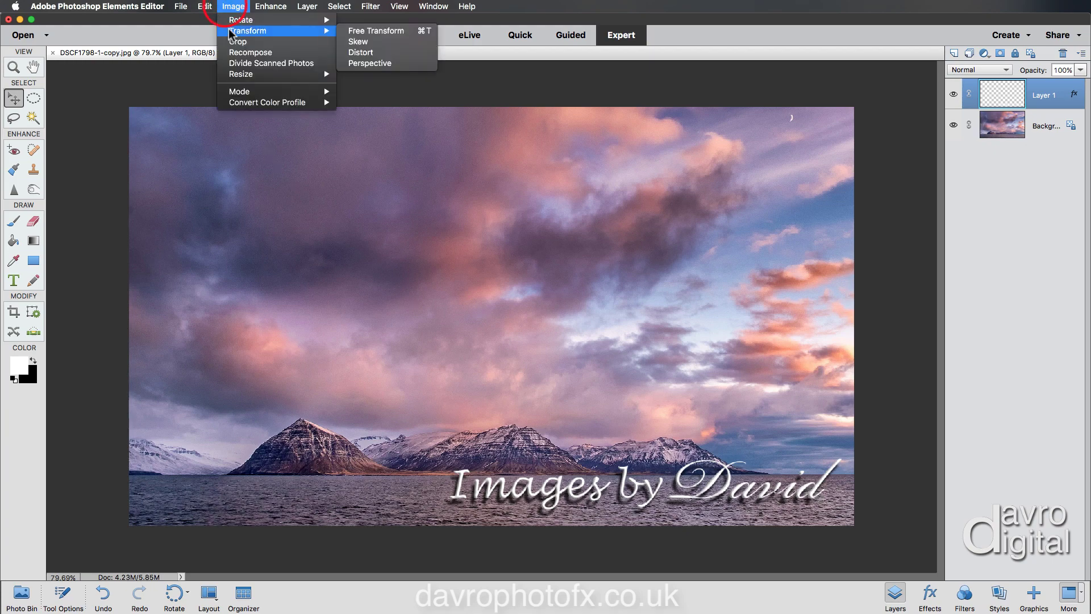
{"action": "left_click", "coordinate": [343, 30]}
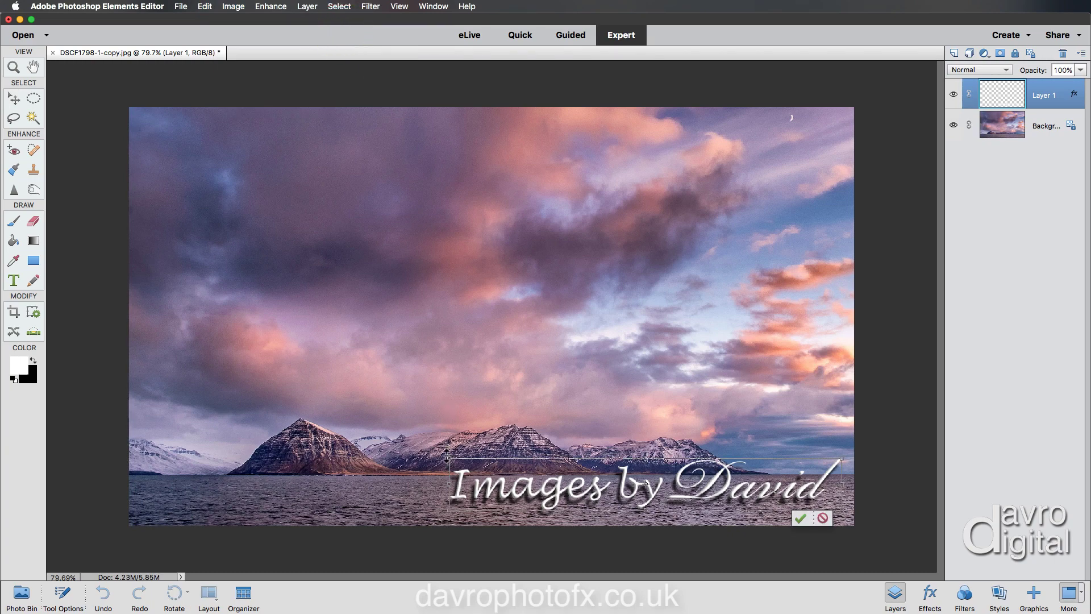
{"action": "left_click_drag", "start_coordinate": [449, 458], "coordinate": [550, 471]}
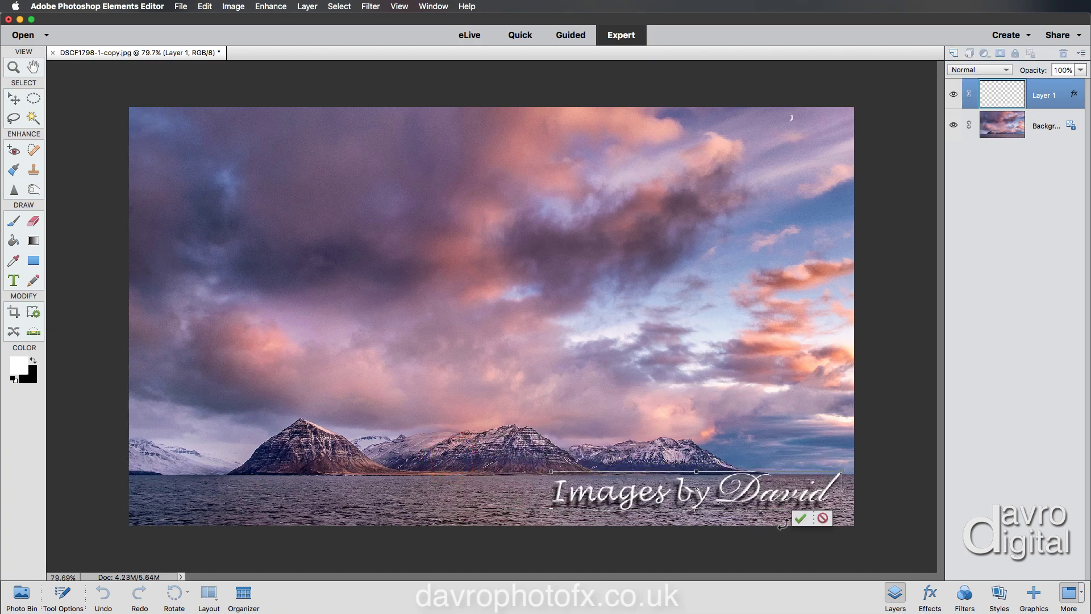
{"action": "left_click", "coordinate": [799, 518]}
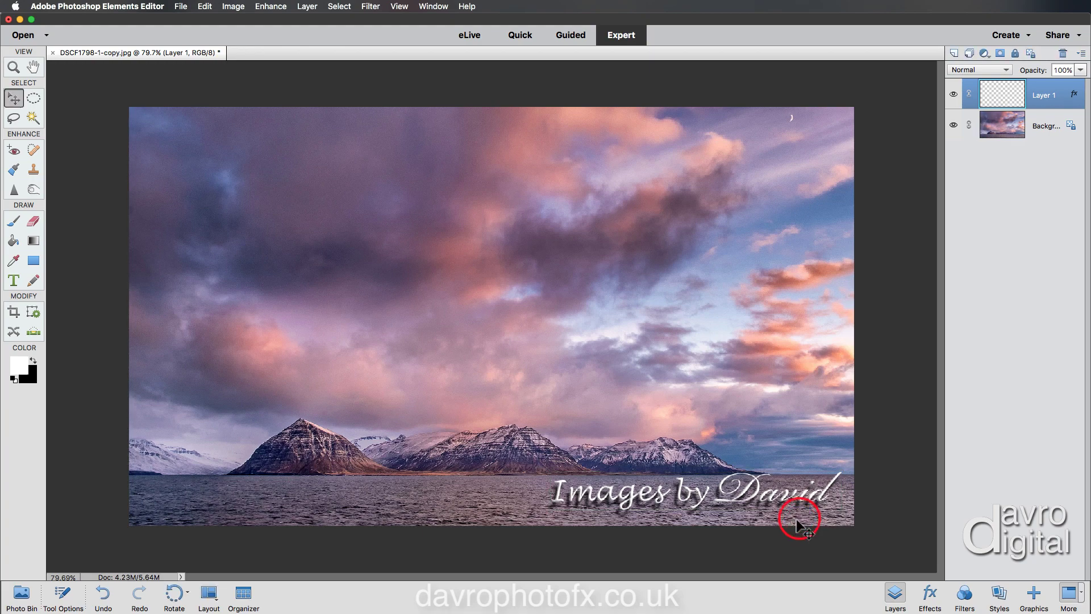